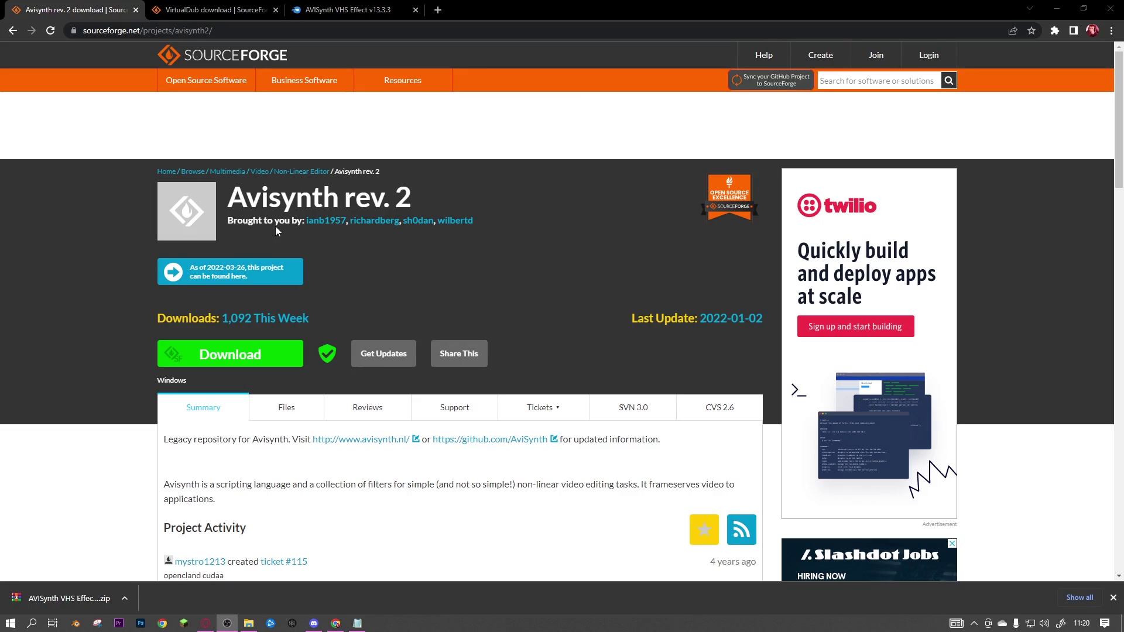
- Start the AviSynth_260.exe download from the Avisynth rev. 2 SourceForge page
left_click(224, 356)
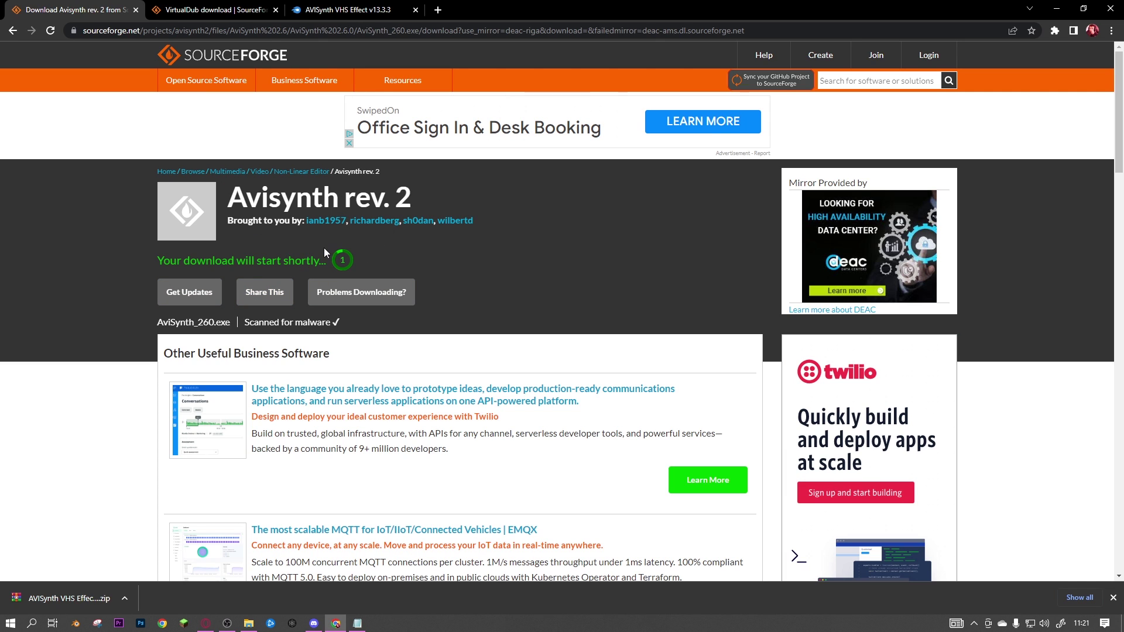
- Download VirtualDub-1.10.4.zip from its SourceForge page, then close the MediaFire download tab
left_click(212, 10)
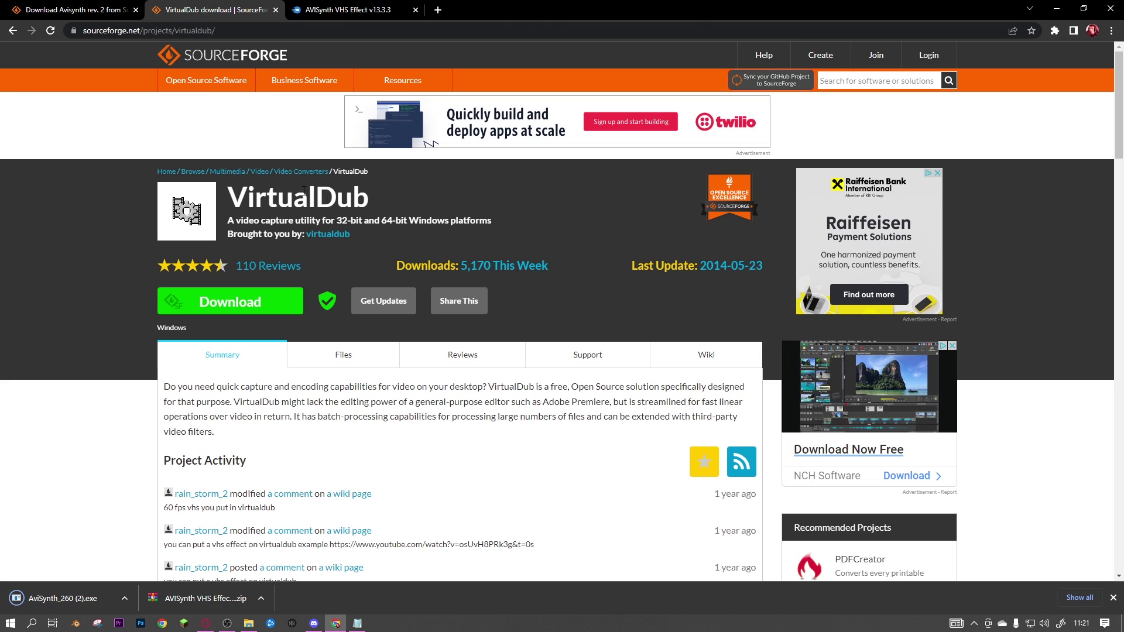
left_click(230, 301)
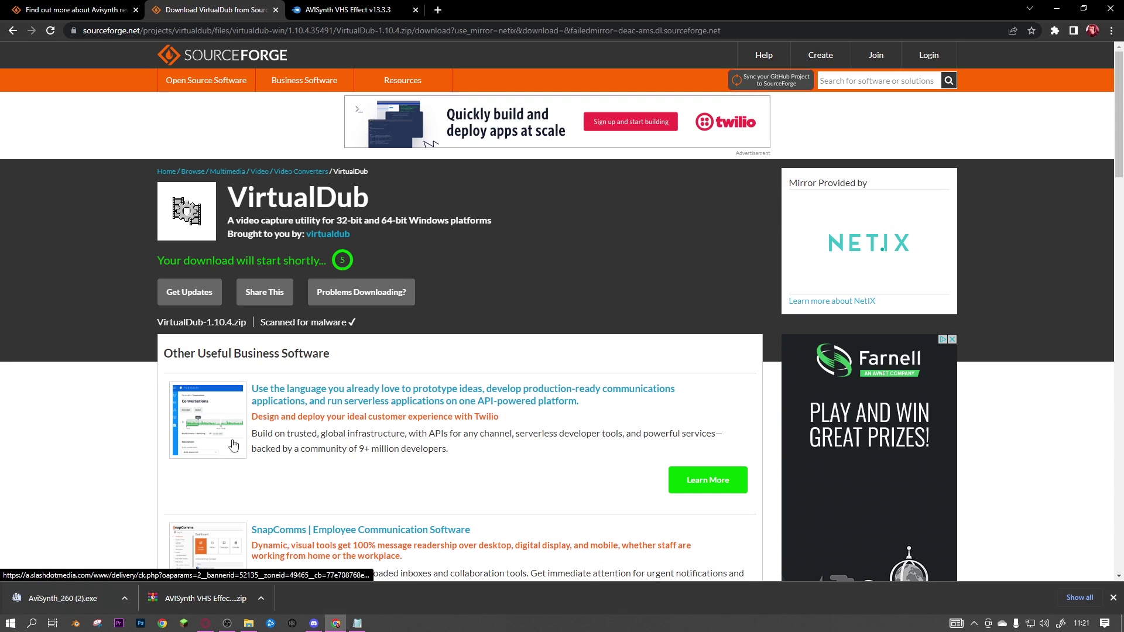
key("ctrl+Tab")
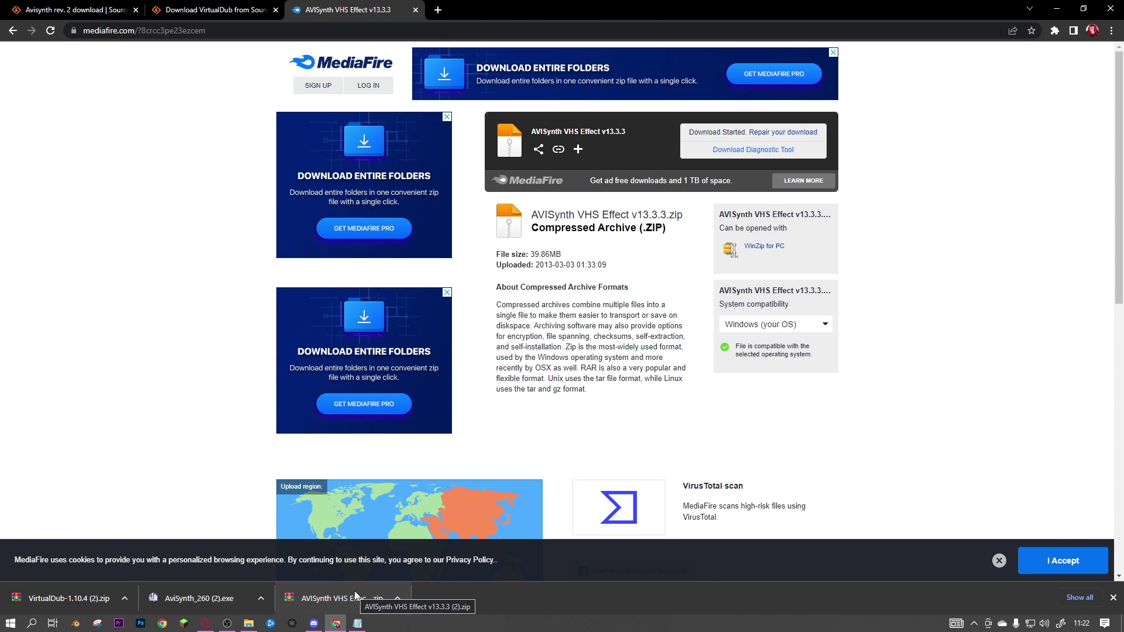
key("ctrl+w")
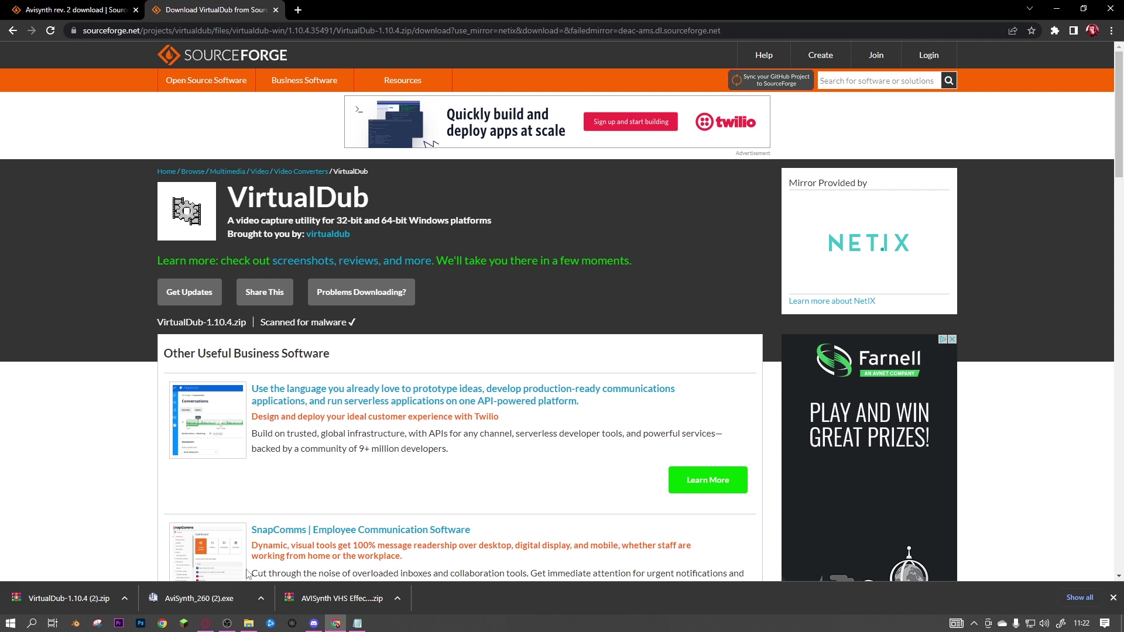
- Extract the AVISynth VHS Effect archive into its own folder inside vhs tutorial
mouse_move(250, 625)
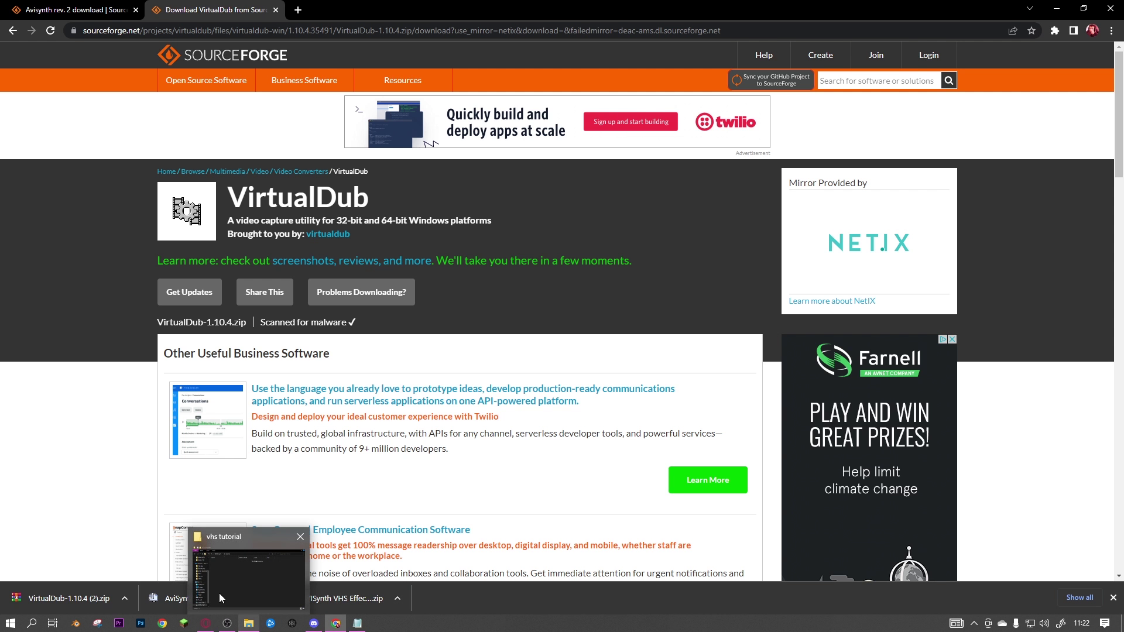
left_click(261, 579)
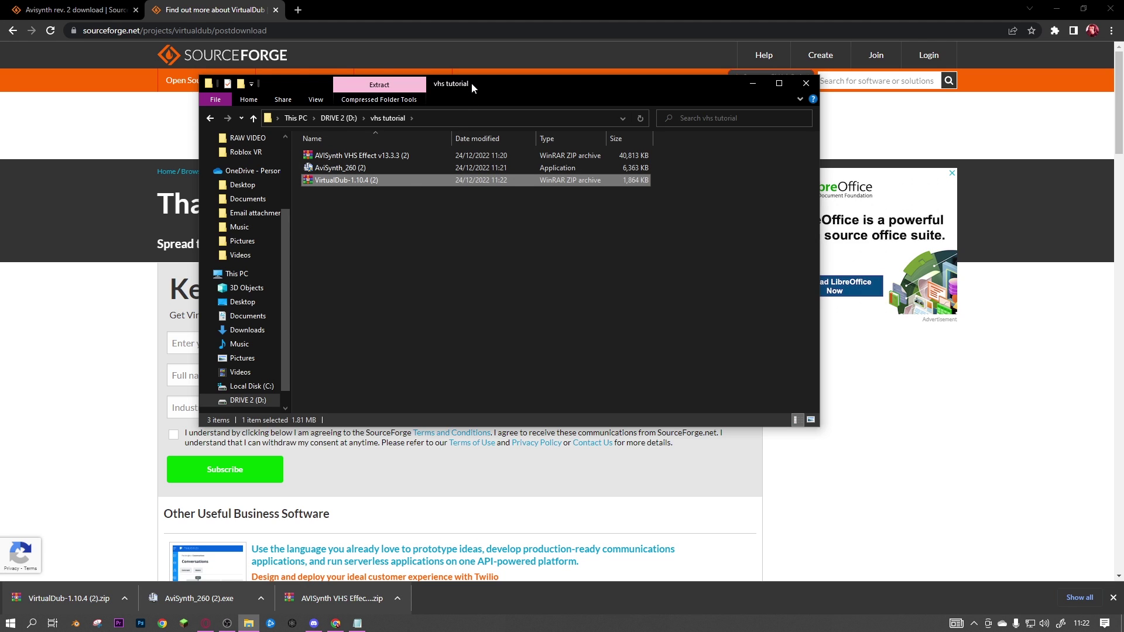
double_click(472, 82)
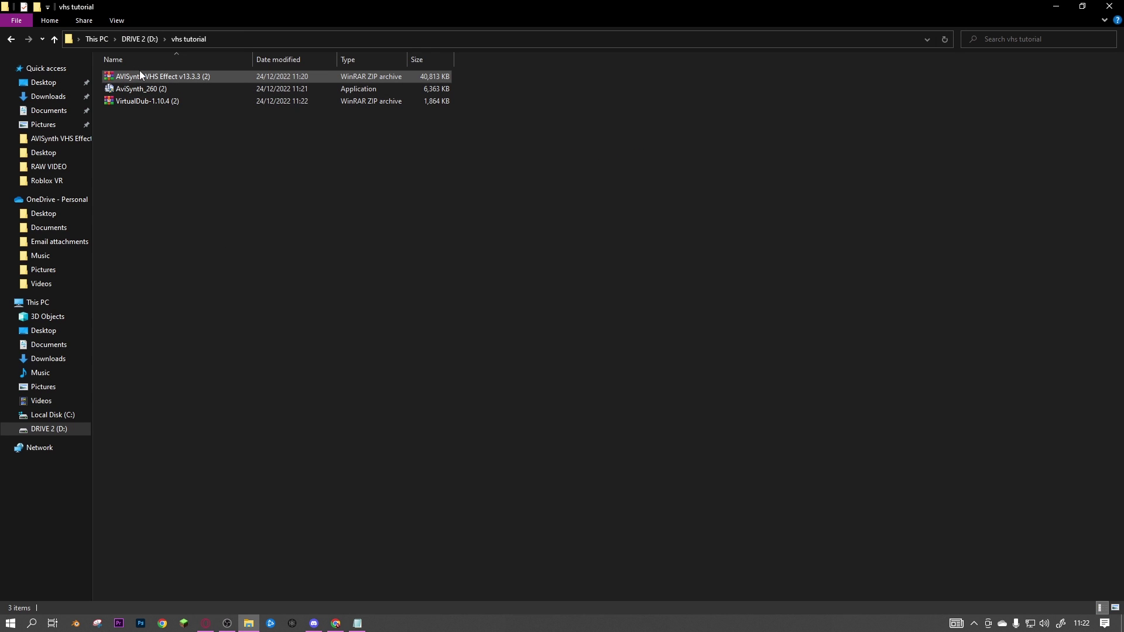
left_click(145, 77)
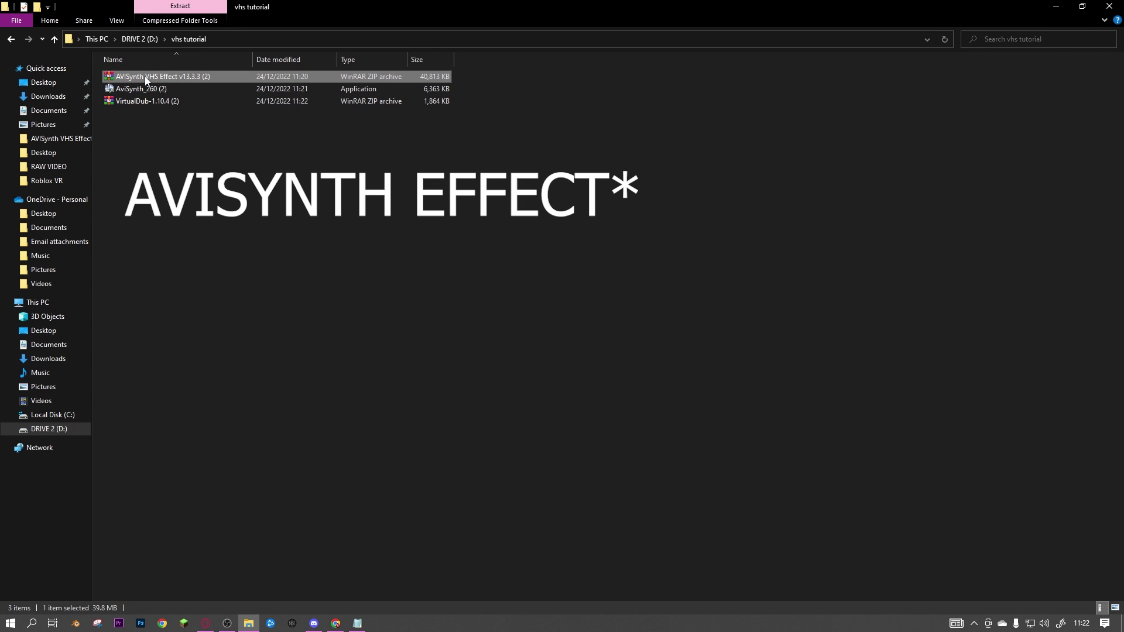
right_click(145, 76)
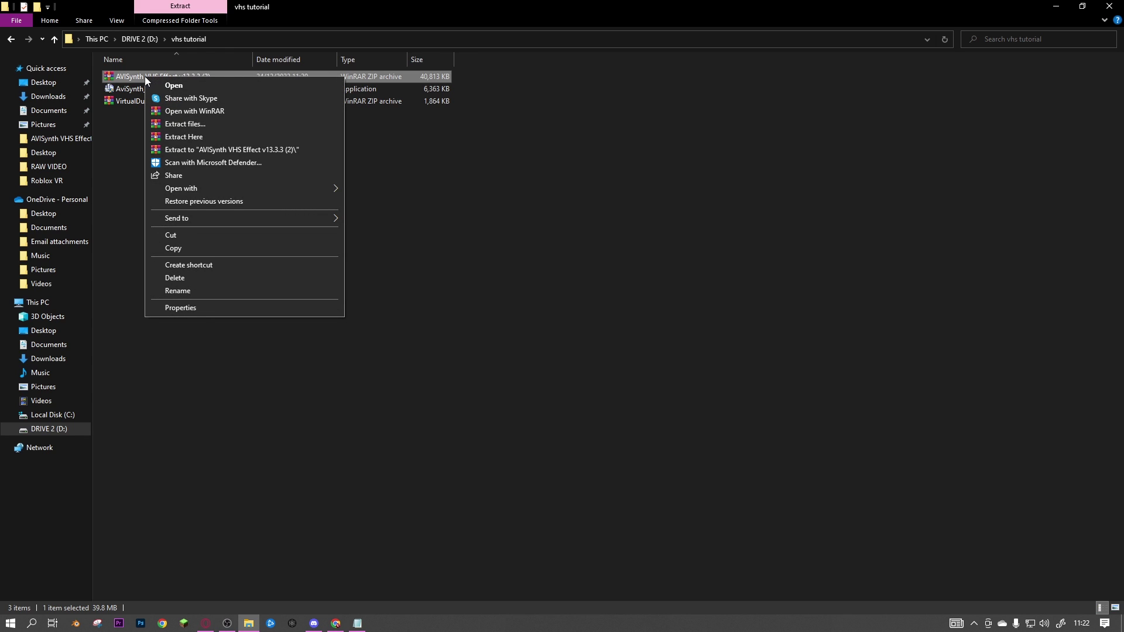
left_click(200, 147)
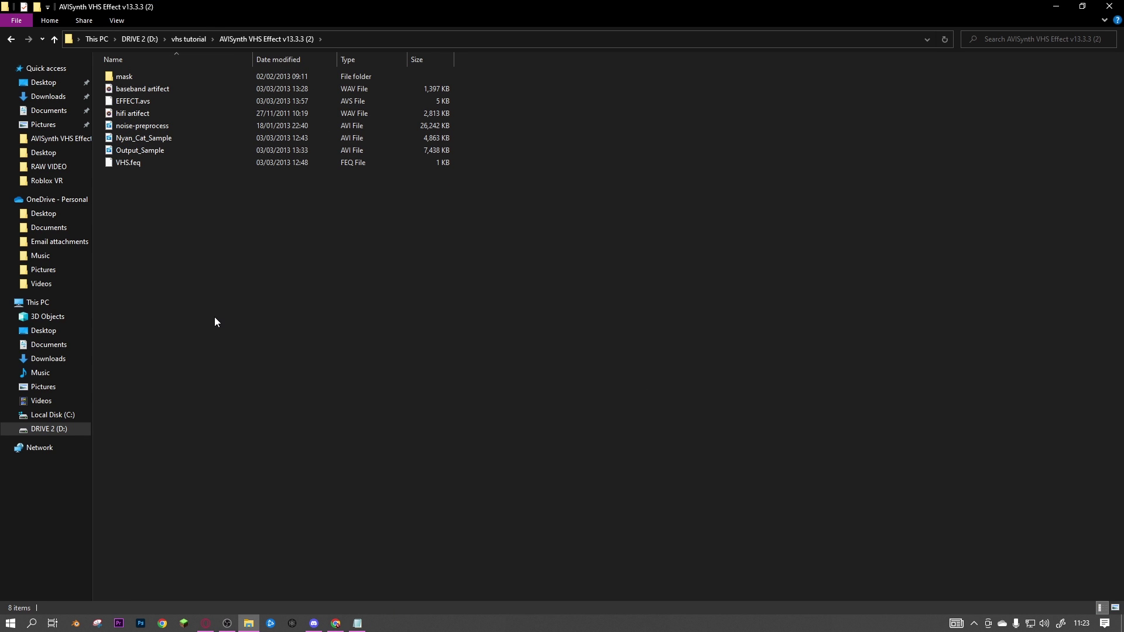
key("alt+Up")
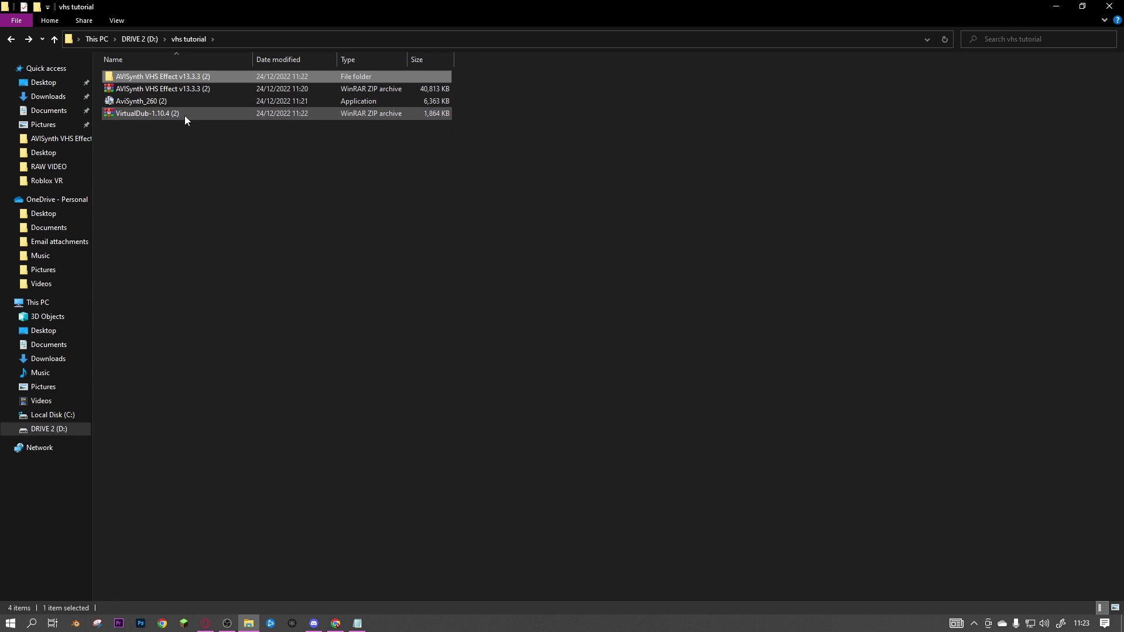
- Extract the VirtualDub zip into its own folder and launch VirtualDub.exe from it
right_click(185, 115)
left_click(246, 188)
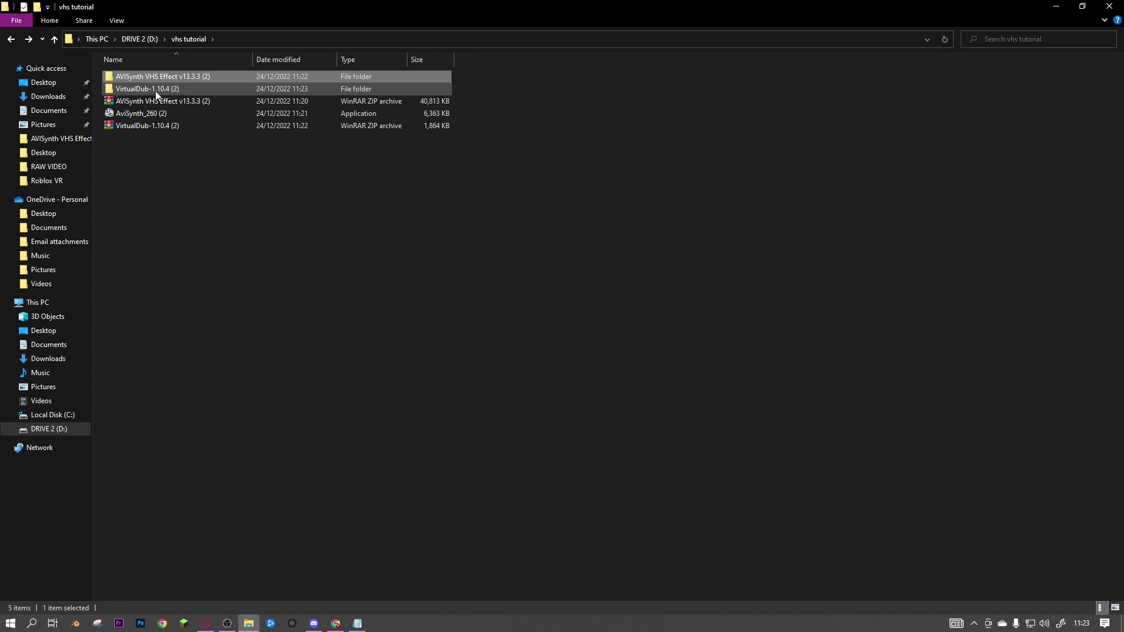
double_click(156, 90)
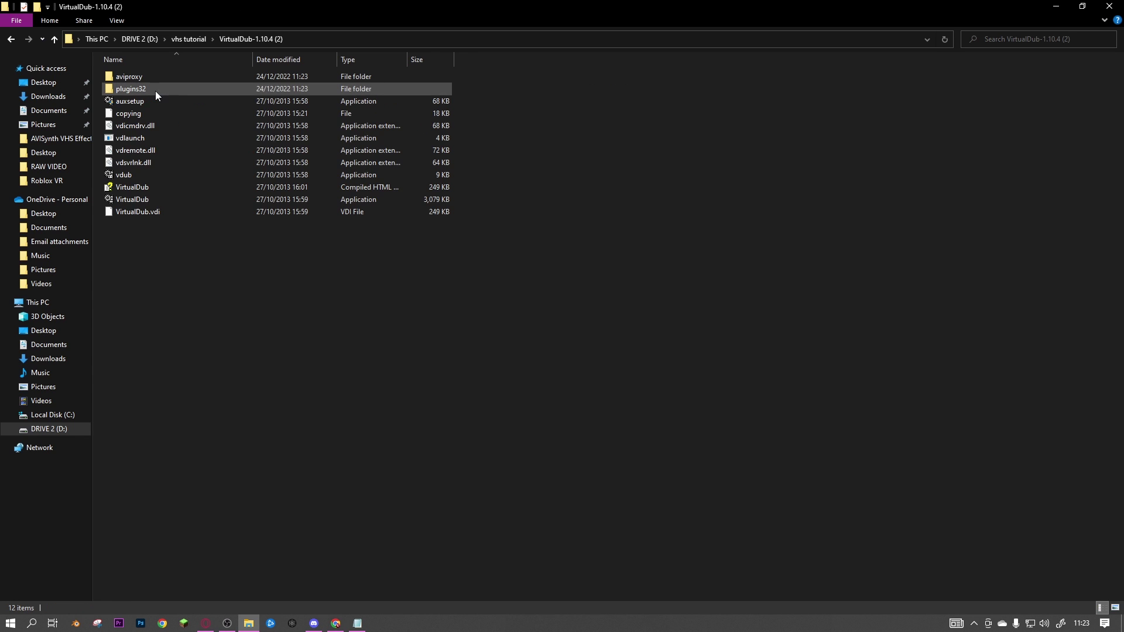
double_click(147, 200)
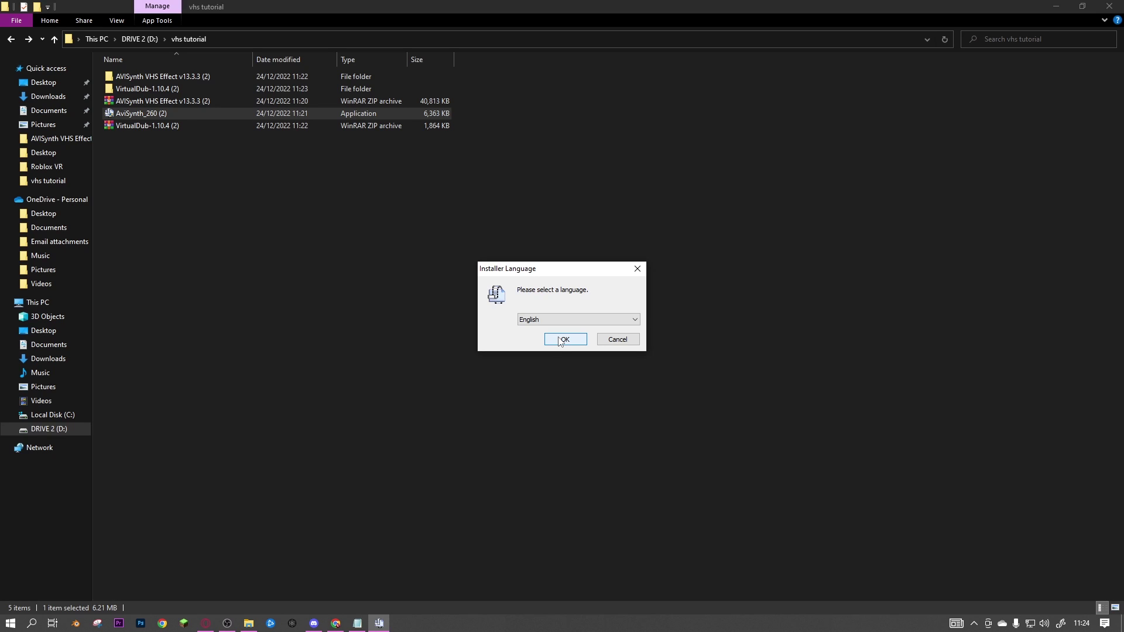
- Install AviSynth 2.6.0 in English with standard components and the default location, then finish
left_click(565, 339)
key("Return")
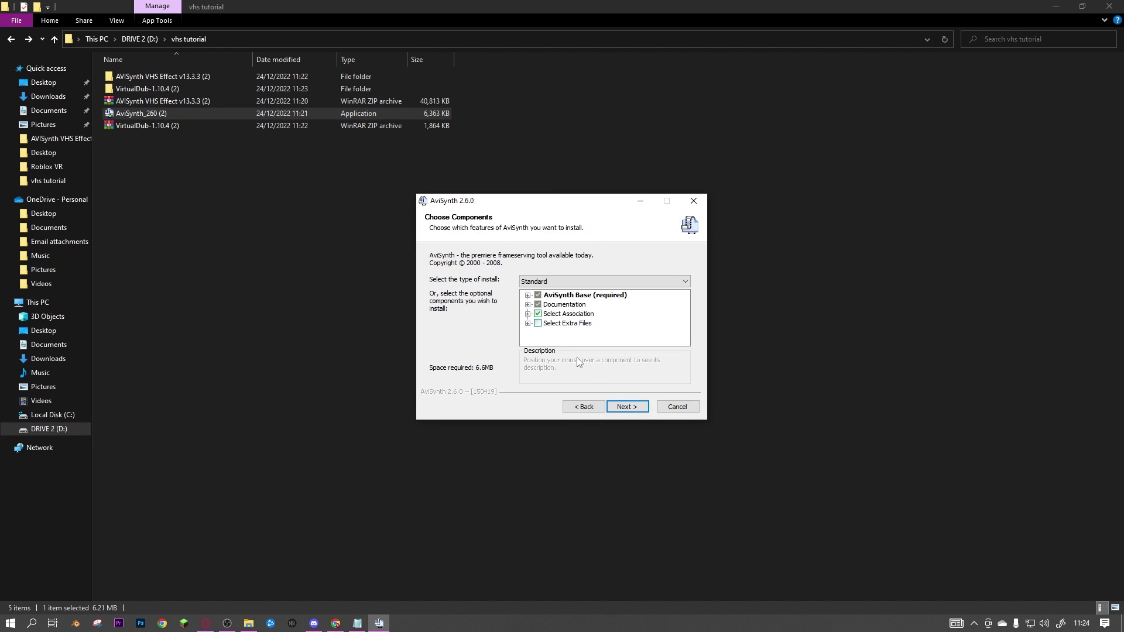
left_click(627, 406)
left_click(627, 406)
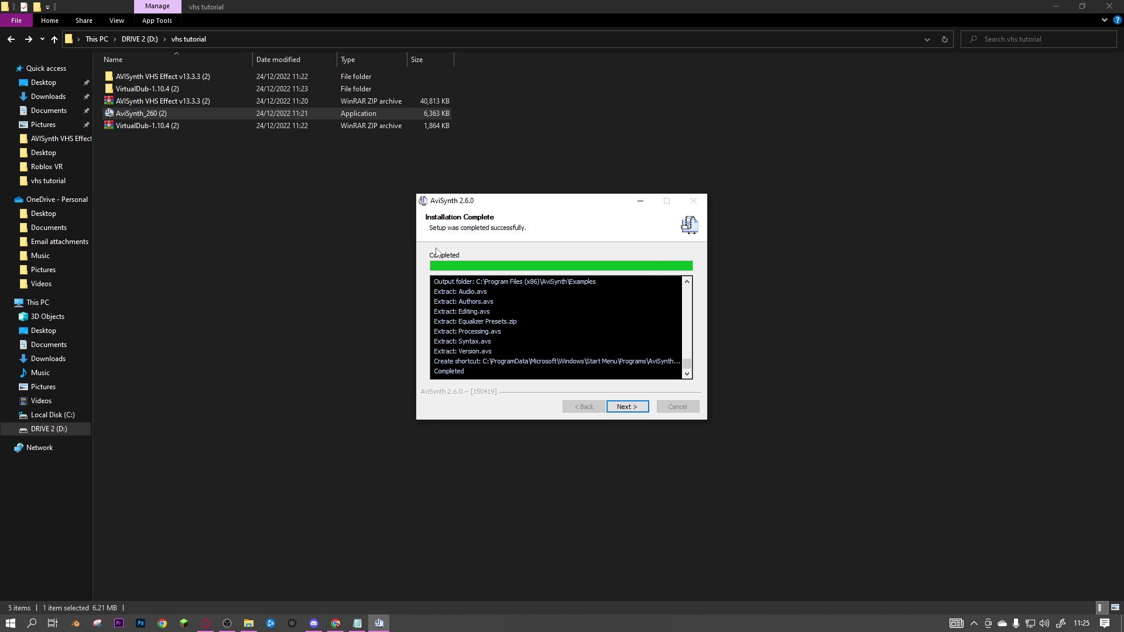
left_click(622, 408)
left_click(623, 408)
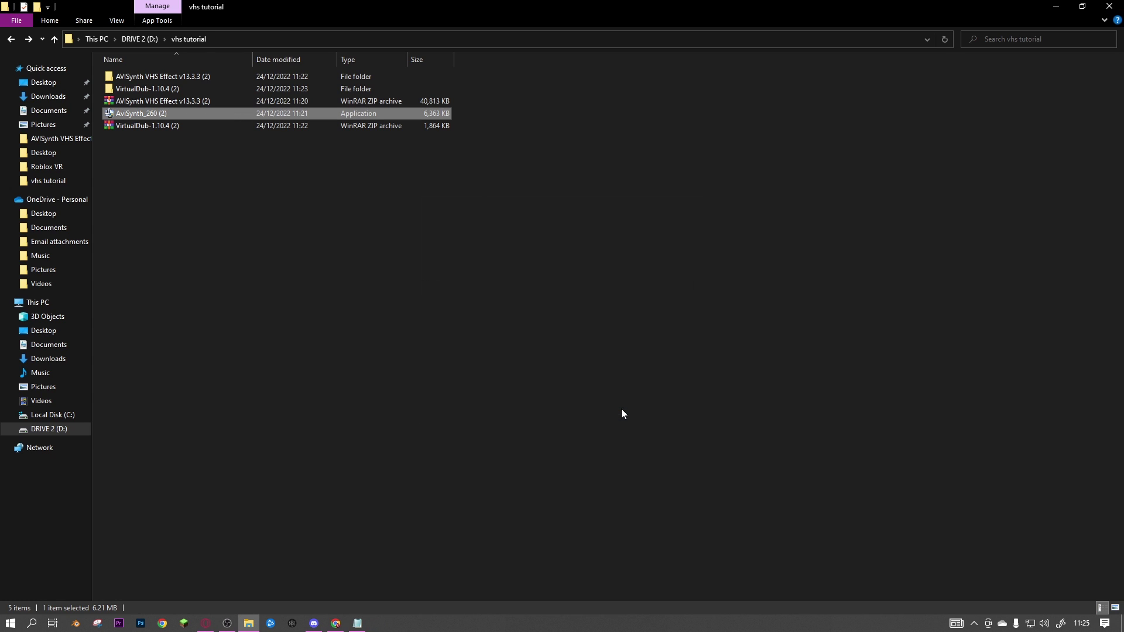
- Delete the VirtualDub zip, then view EFFECT.avs from the AVISynth VHS Effect folder in Notepad
left_click(185, 129)
key("Delete")
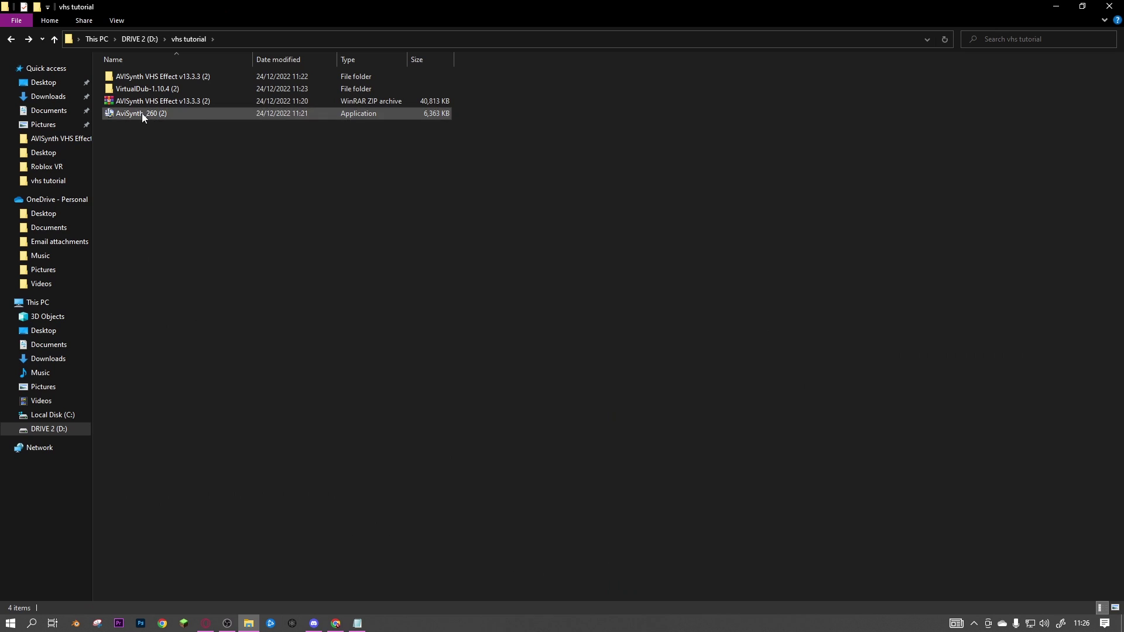
left_click(158, 101)
key("Delete")
key("alt+Right")
double_click(157, 100)
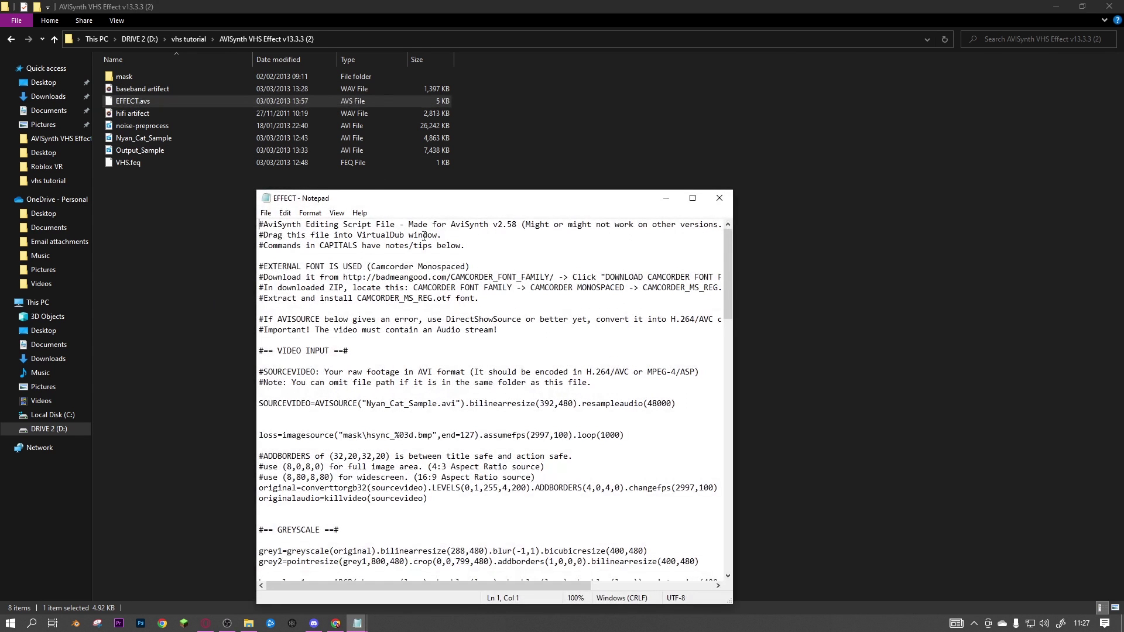
key("alt+F4")
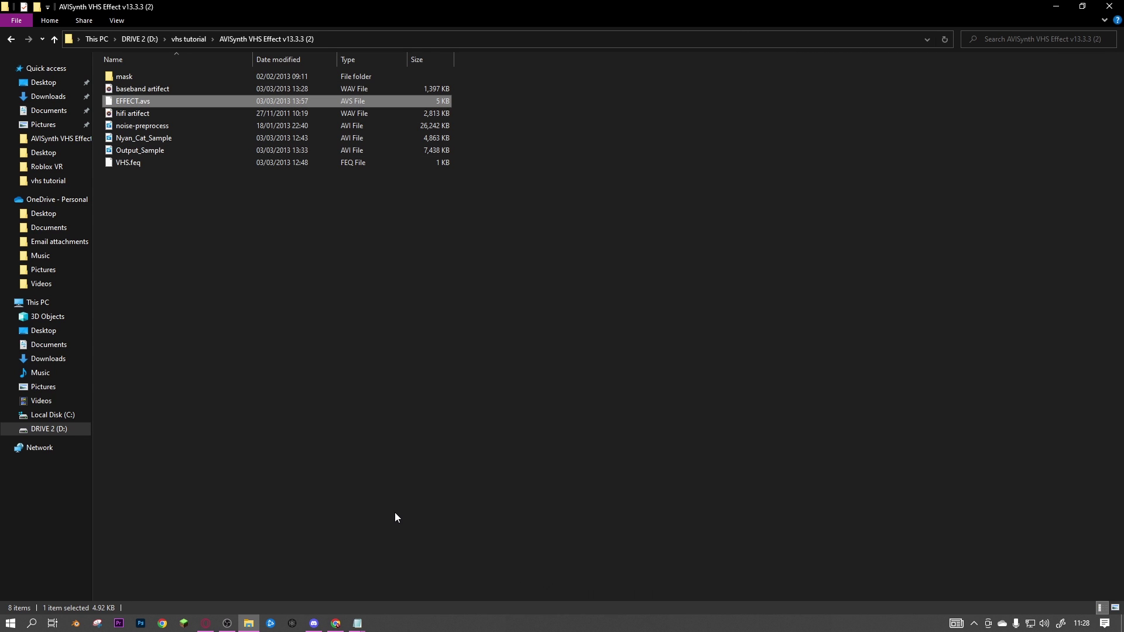
left_click(418, 451)
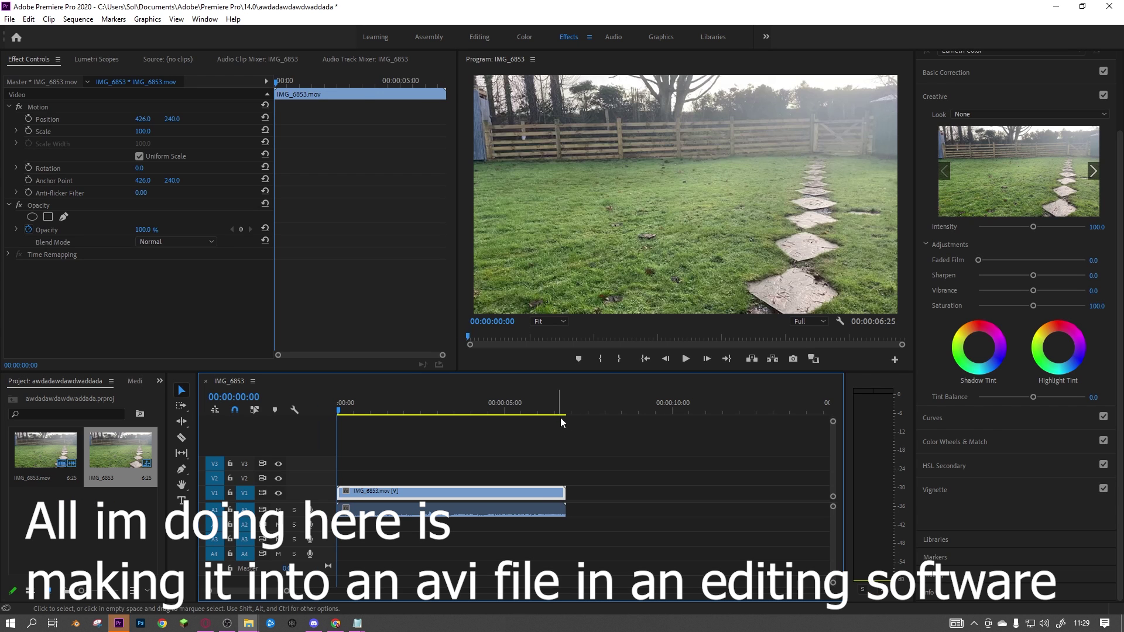
- Set the sequence frame width to 640, confirm deleting previews, and open the Export Media format list
type("6")
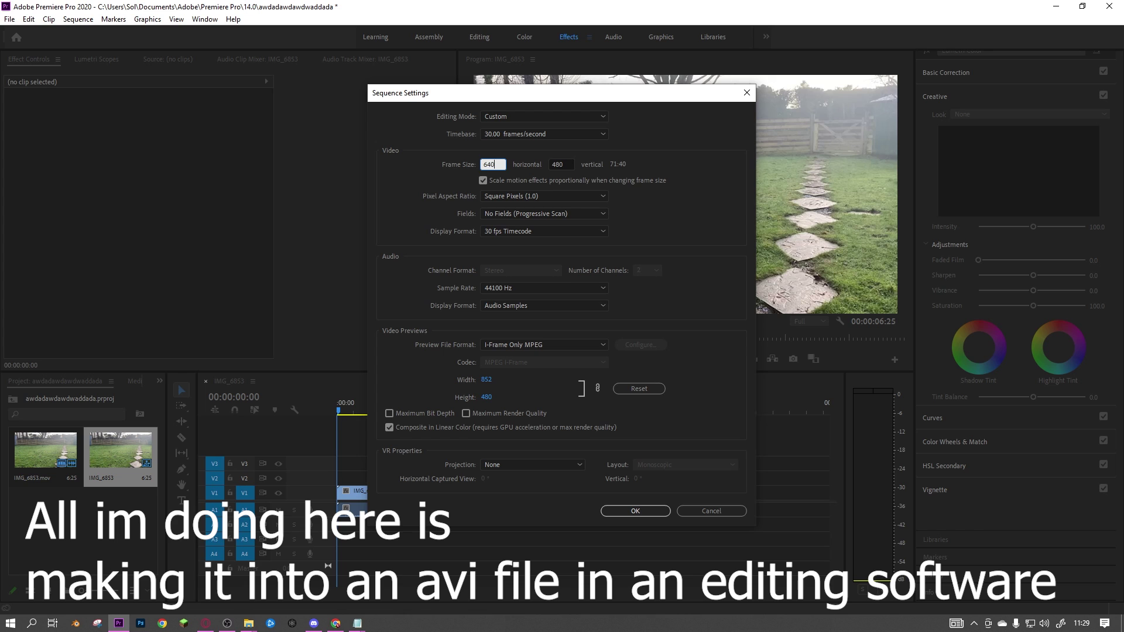
type("40")
left_click(626, 518)
left_click(635, 510)
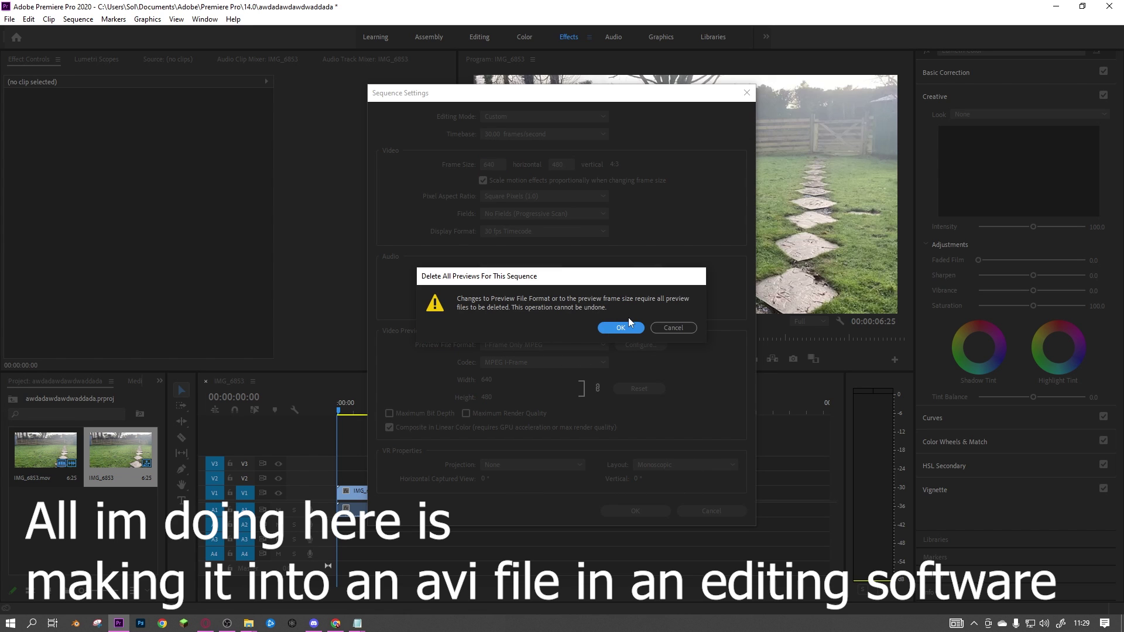
left_click(628, 319)
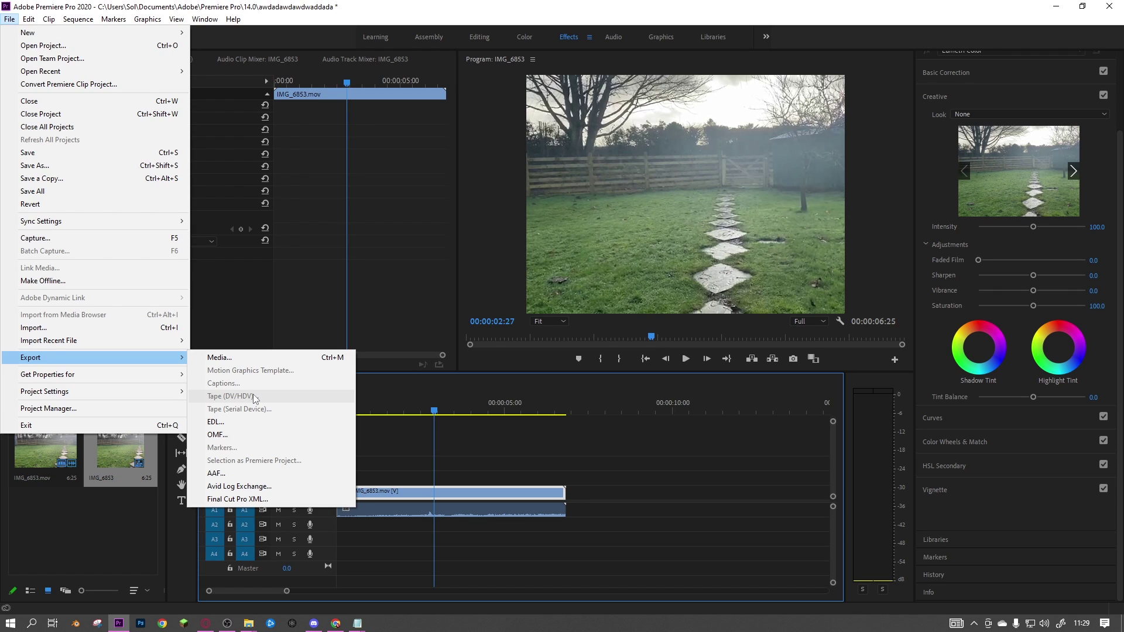
left_click(253, 362)
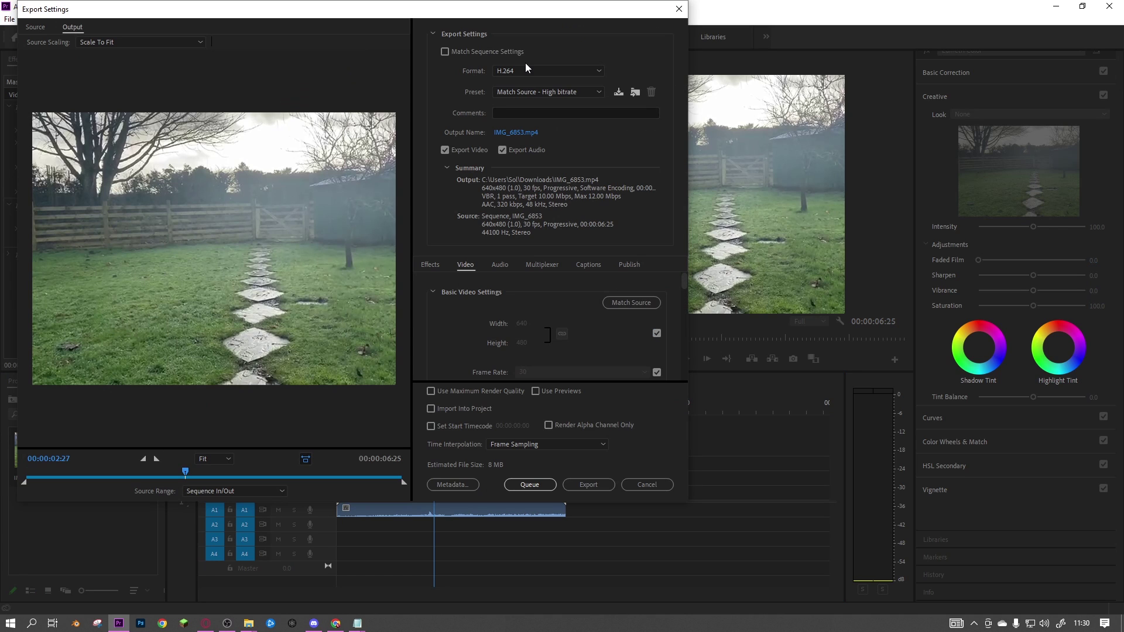
left_click(523, 68)
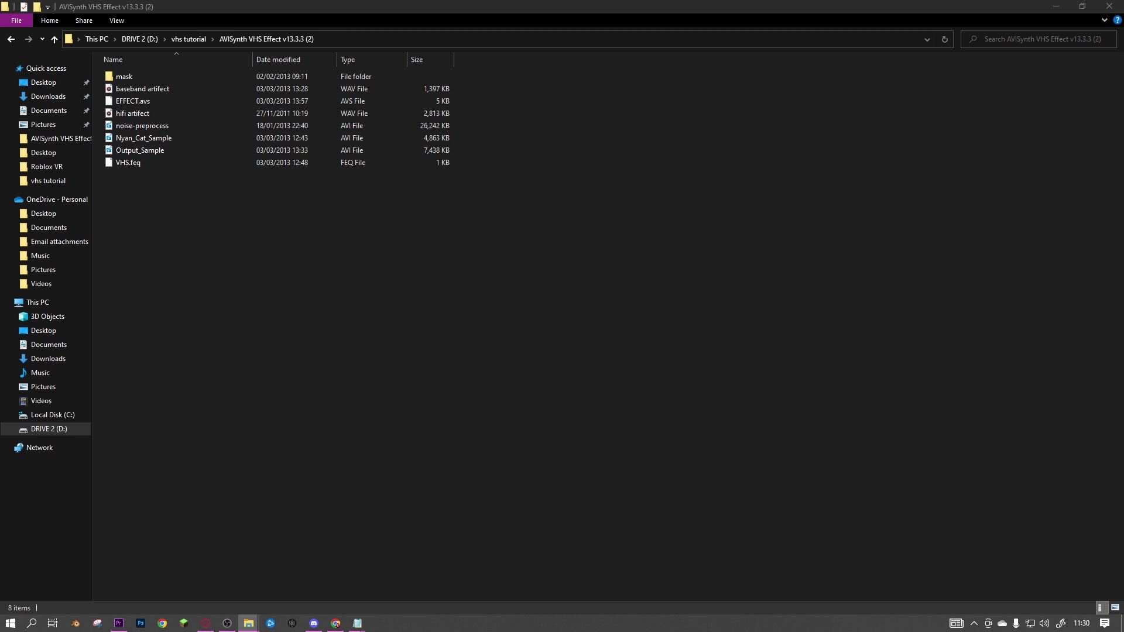
- Copy vhstest1 into the effect folder and change Nyan_Cat_Sample to vhstest1 in EFFECT.avs, then save
left_click_drag(1123, 176, 255, 291)
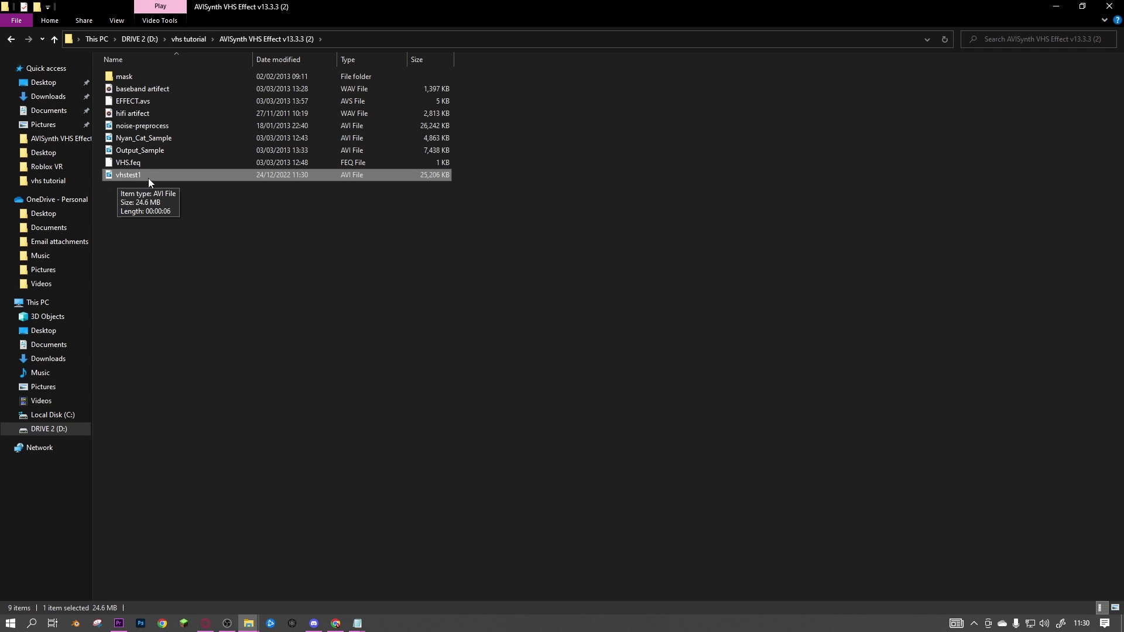
double_click(150, 102)
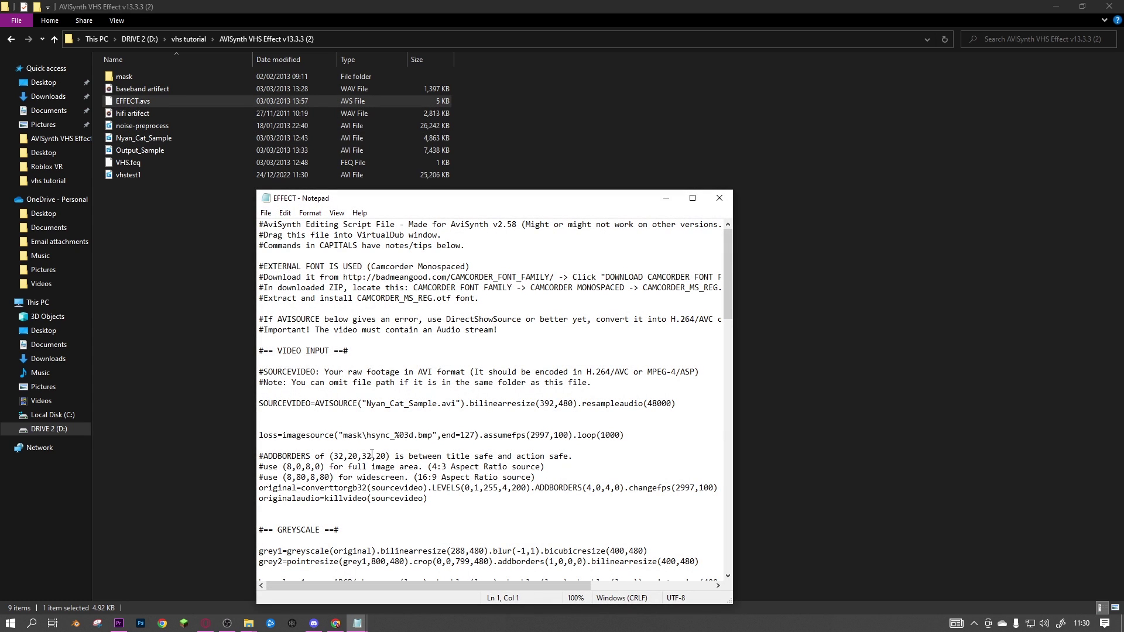
left_click_drag(367, 404, 438, 405)
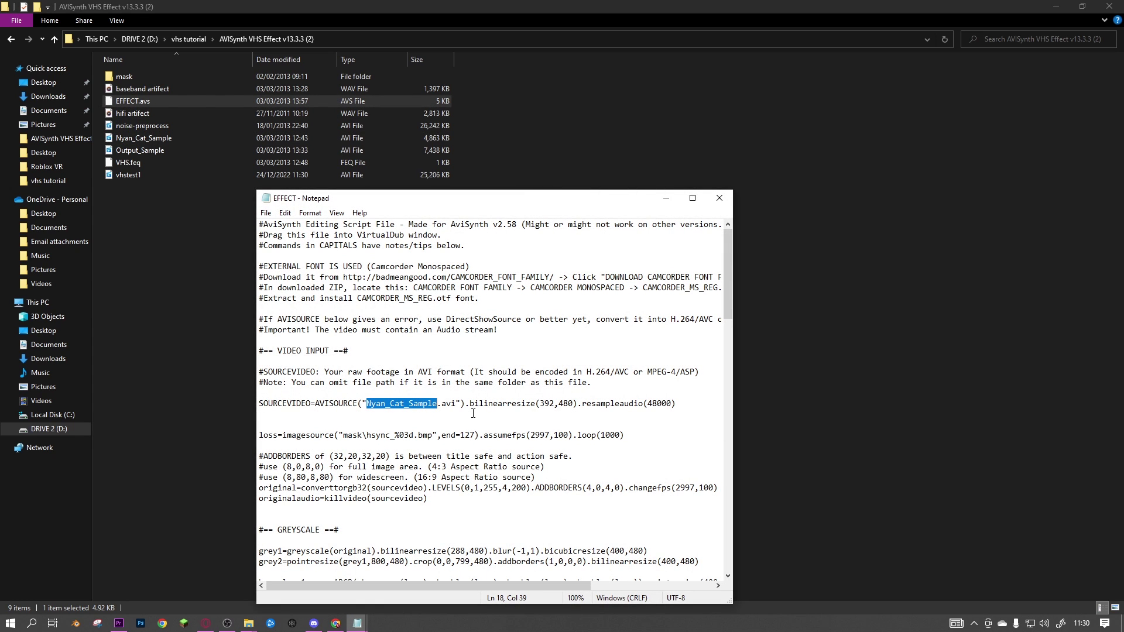
type("vhstest1")
left_click(266, 213)
left_click(287, 263)
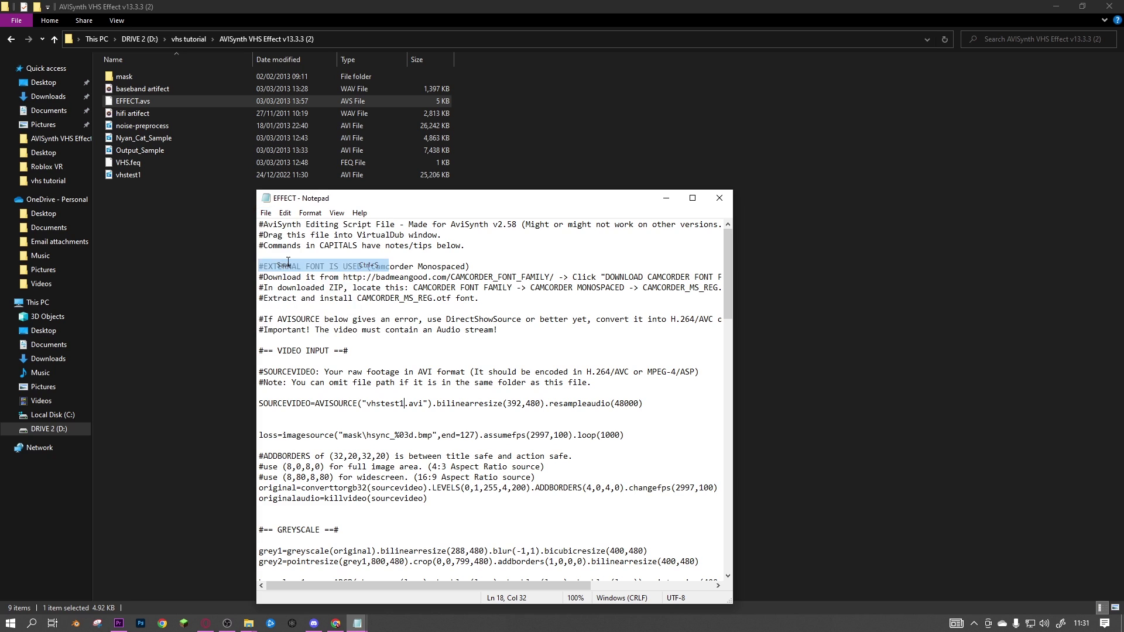
key("alt+F4")
key("super")
- Launch VirtualDub, drop EFFECT.avs onto it, and dismiss the Avisynth open failure error
type("v")
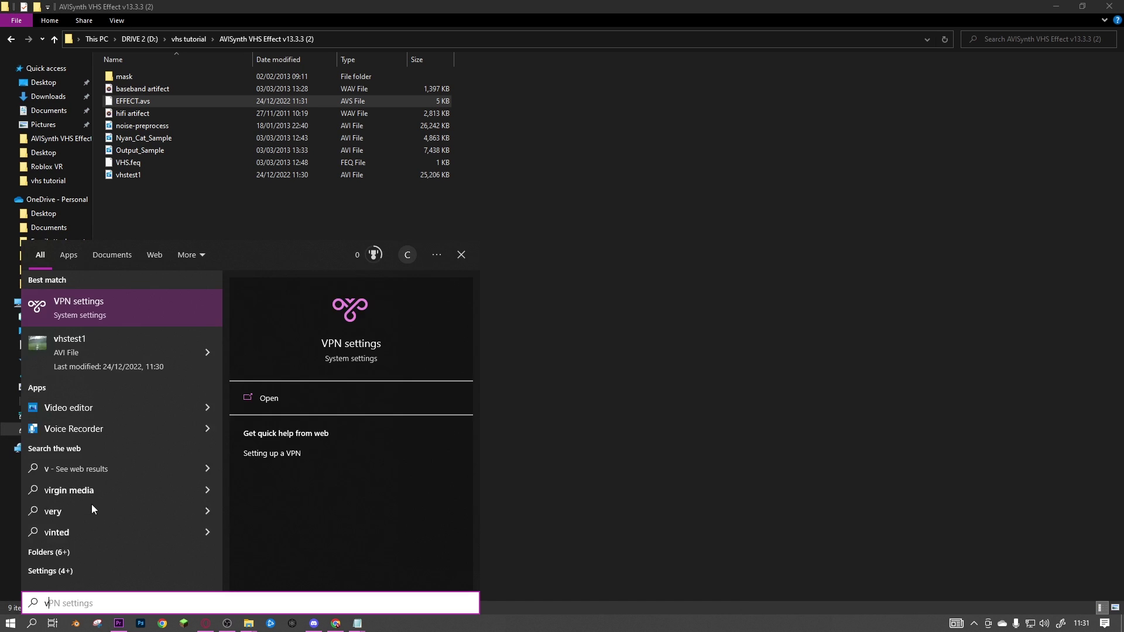
type("irt")
left_click(169, 354)
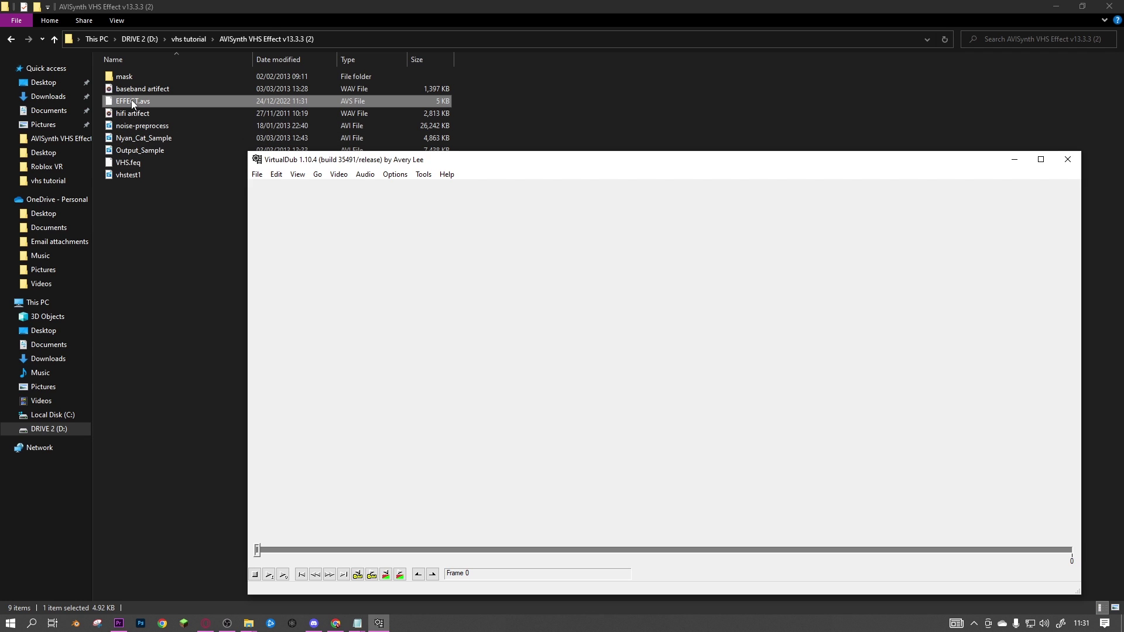
left_click_drag(131, 101, 403, 312)
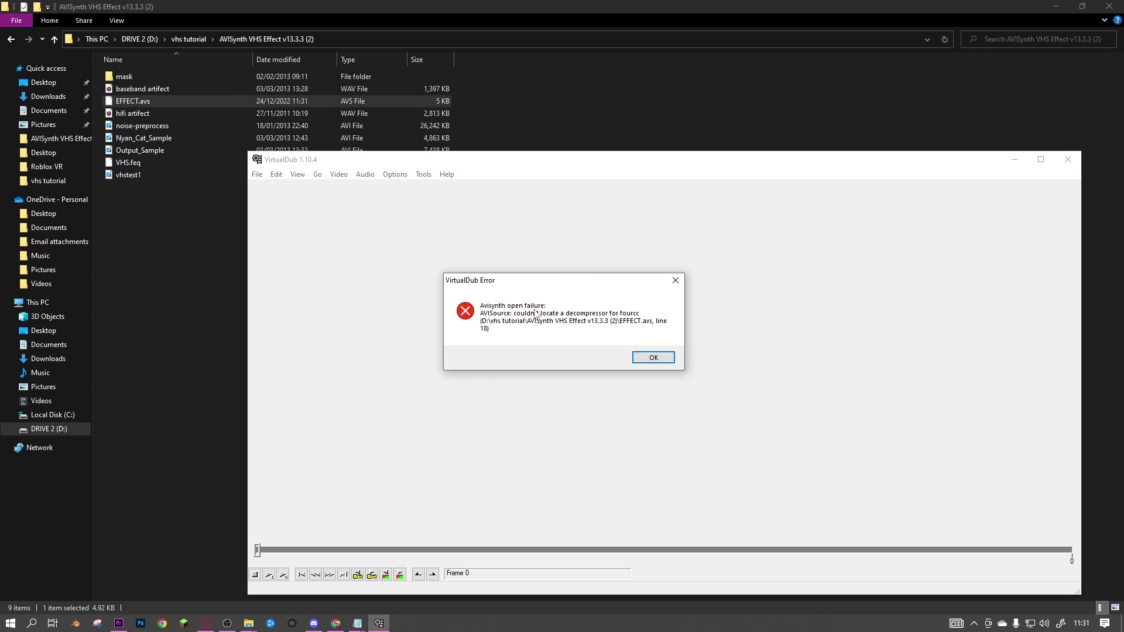
left_click(655, 362)
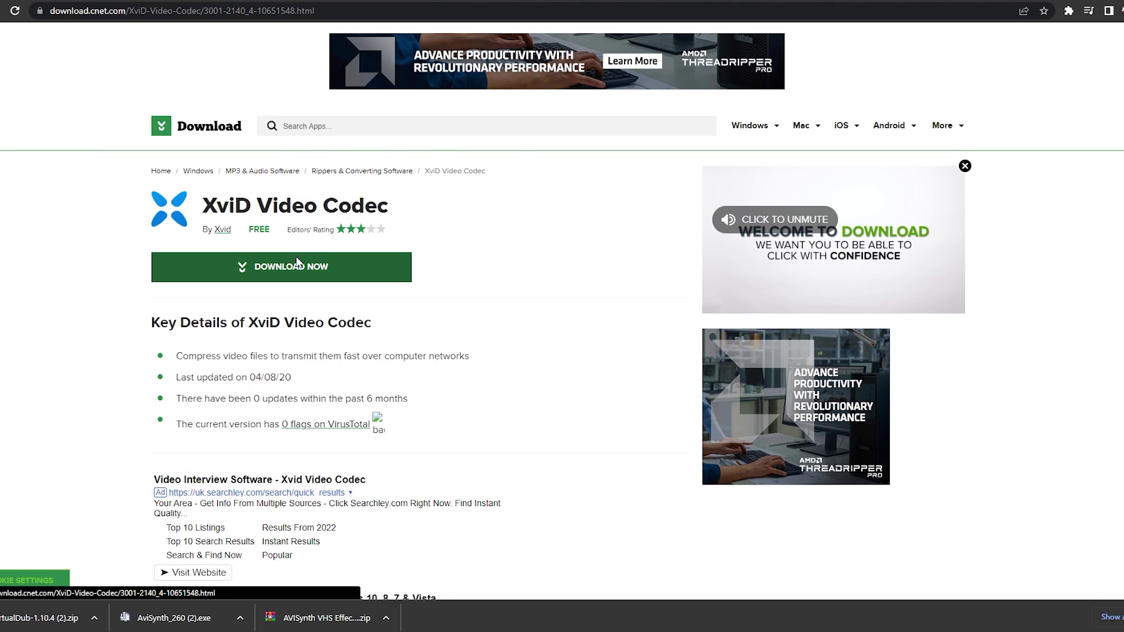
- Download the XviD codec from CNET, run its setup in English, and accept the license
left_click(296, 258)
left_click(25, 625)
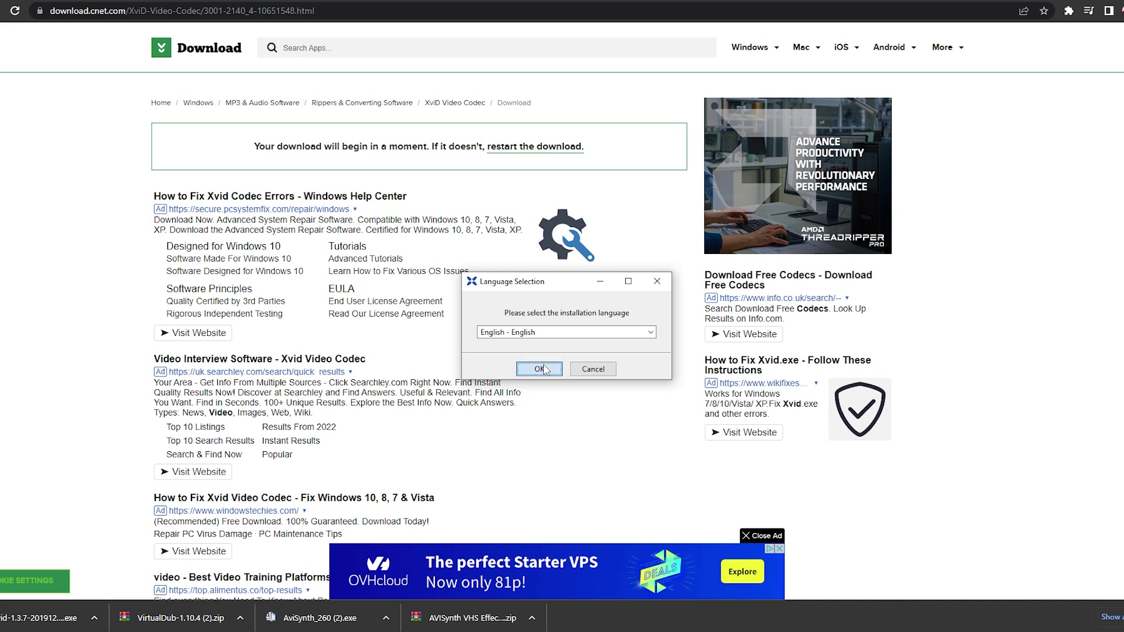
left_click(543, 368)
left_click(630, 419)
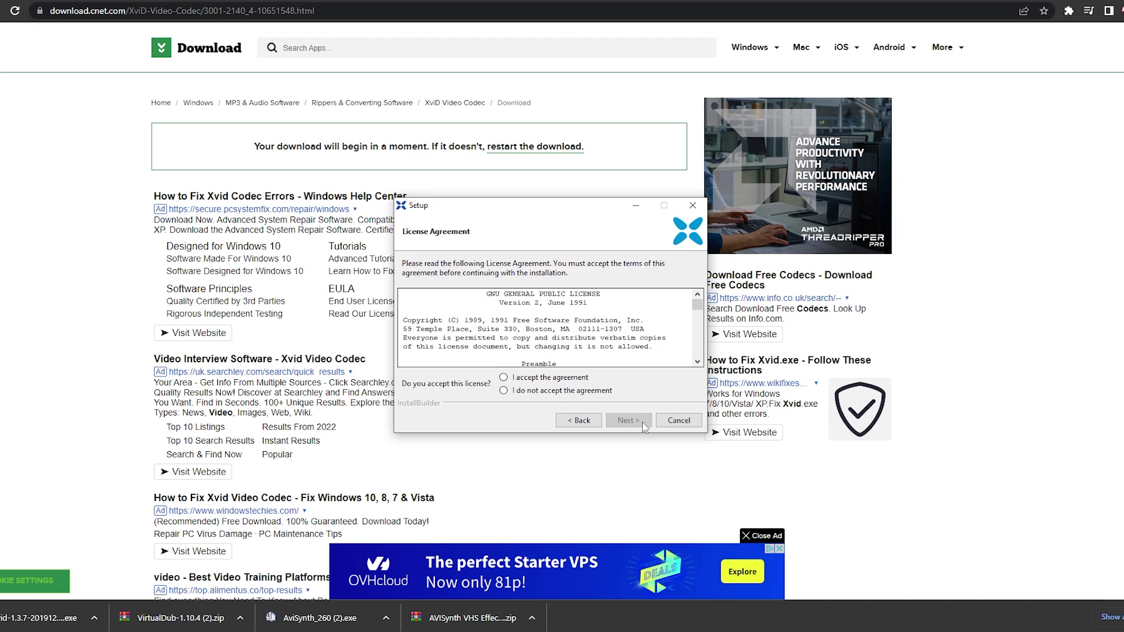
left_click(541, 378)
- Install Xvid into C:\Program Files (x86)\Xvid with default options and finish setup
left_click(629, 421)
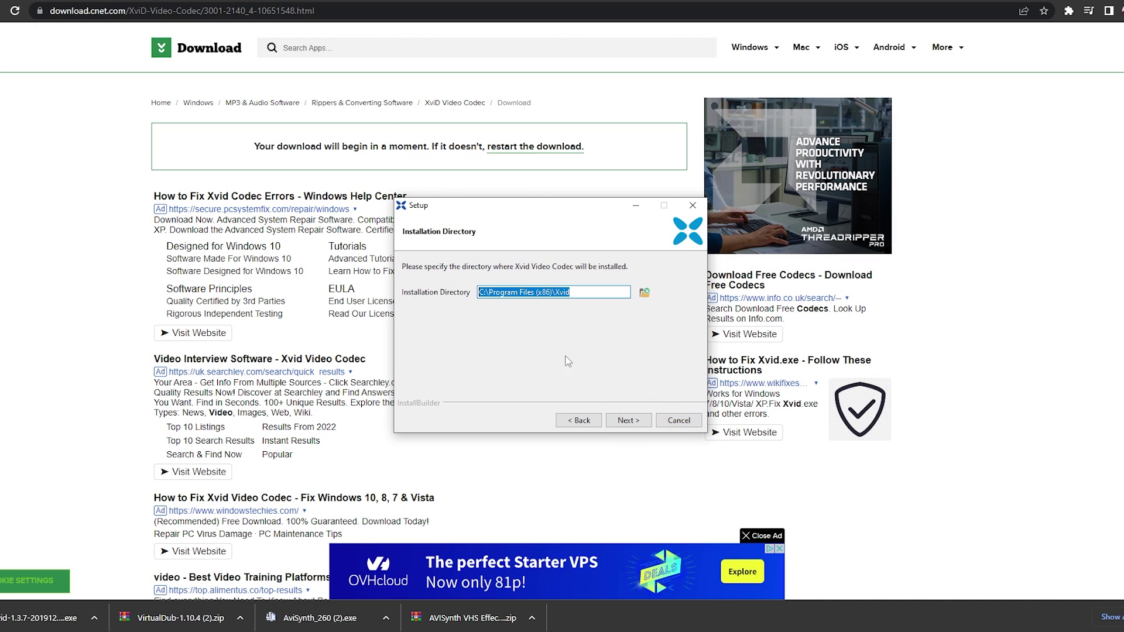
left_click(630, 421)
left_click(630, 421)
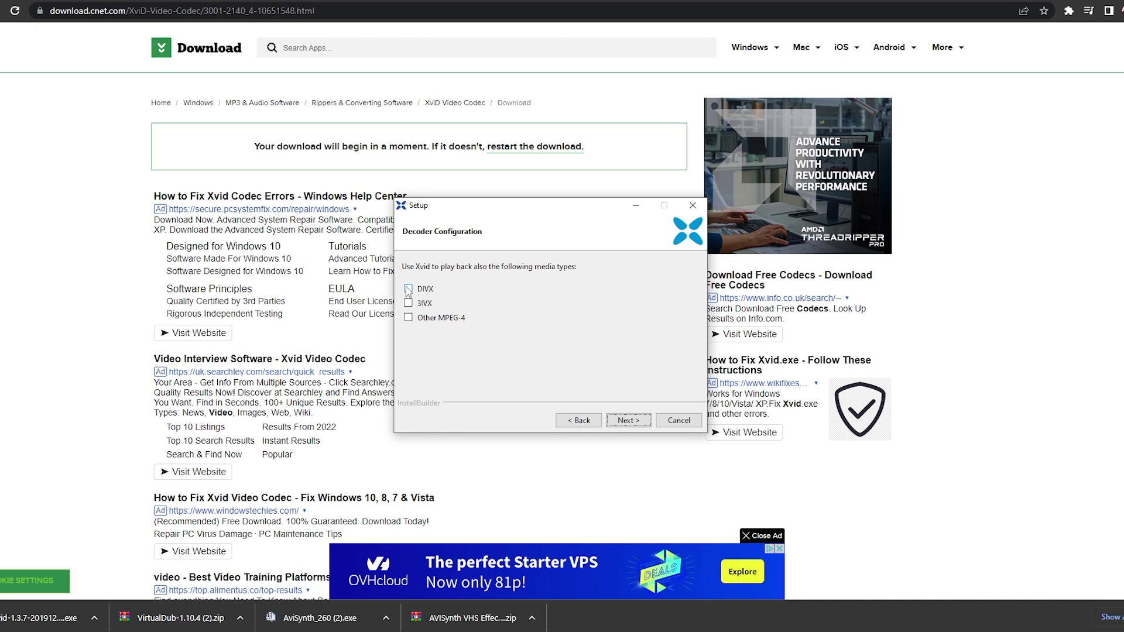
left_click(625, 421)
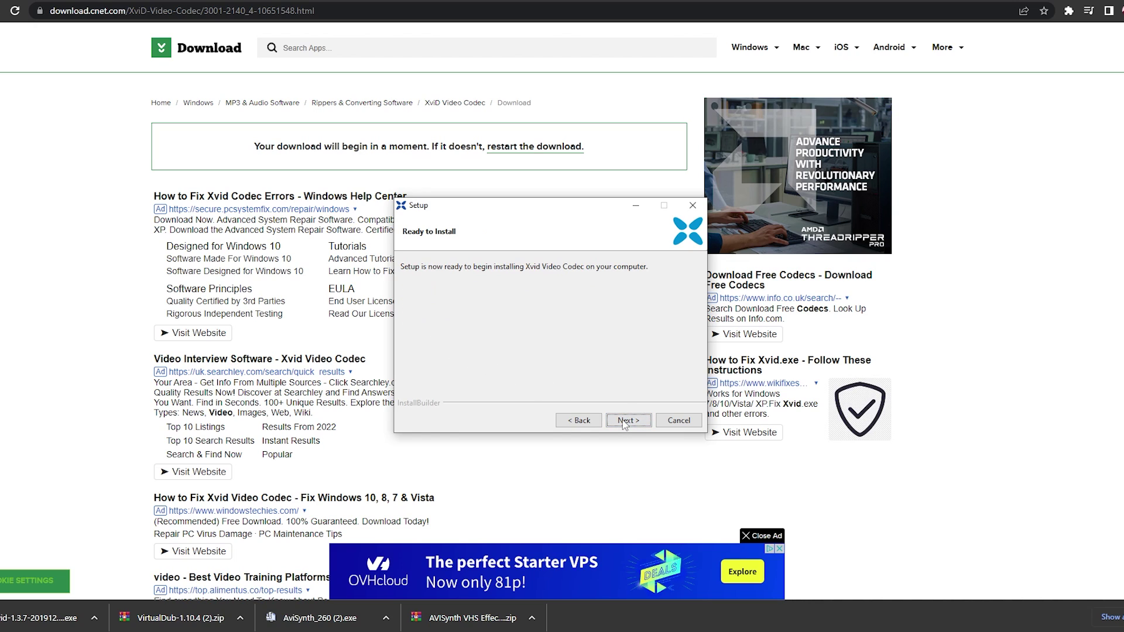
left_click(626, 422)
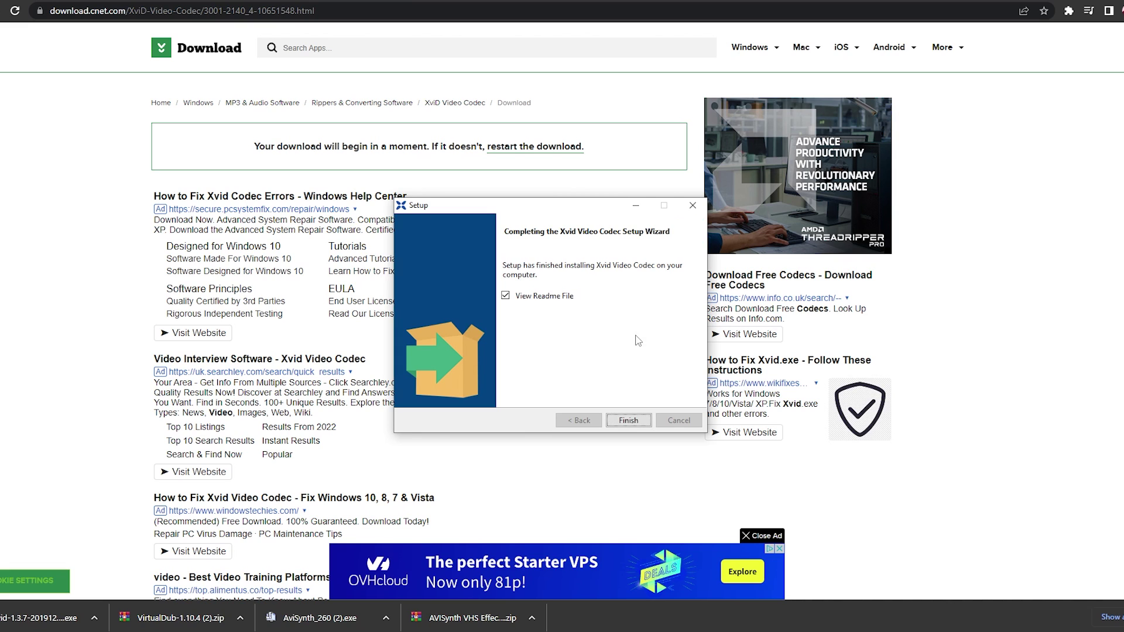
left_click(628, 421)
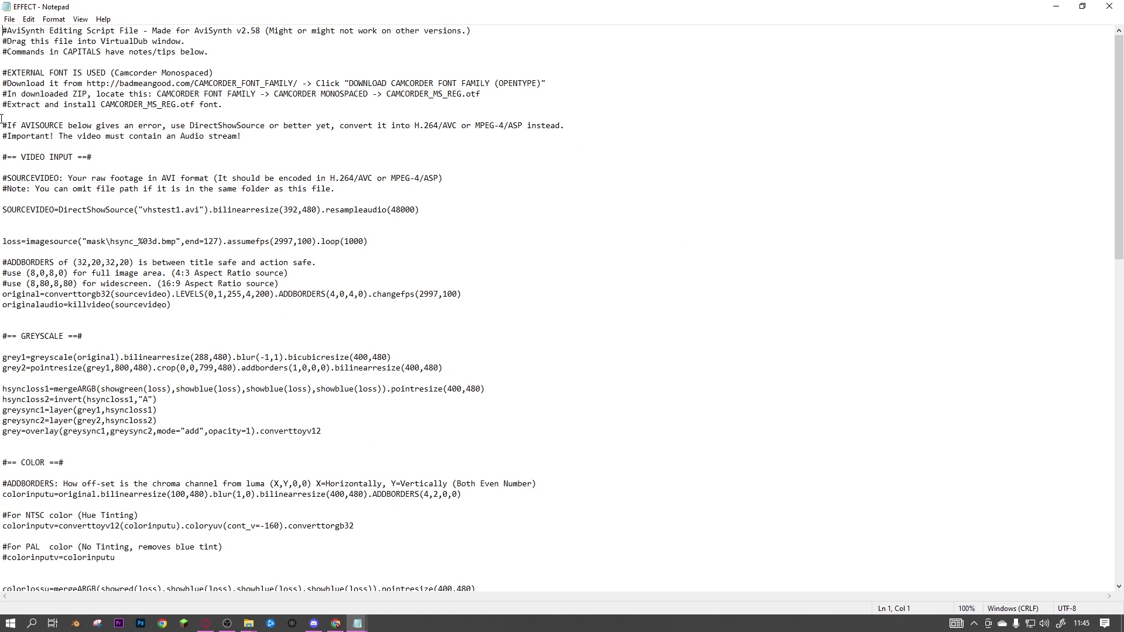
- Check EFFECT.avs reads DirectShowSource("vhstest1.avi") and scrub the garden footage in VirtualDub
scroll(415, 407, "down", 18)
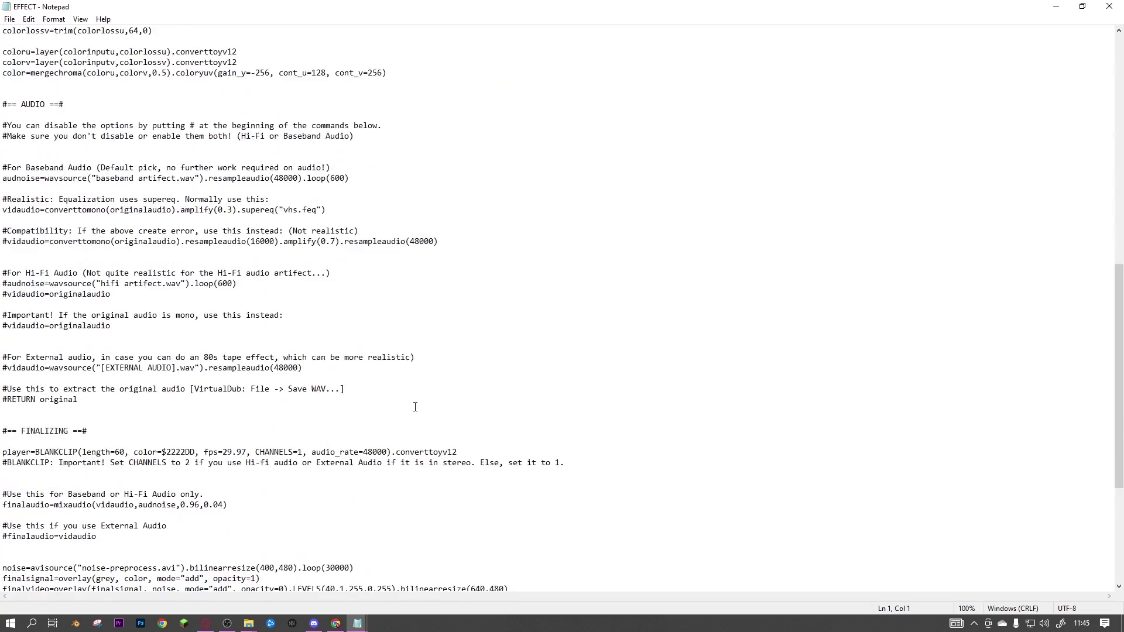
scroll(415, 407, "down", 8)
scroll(415, 407, "up", 15)
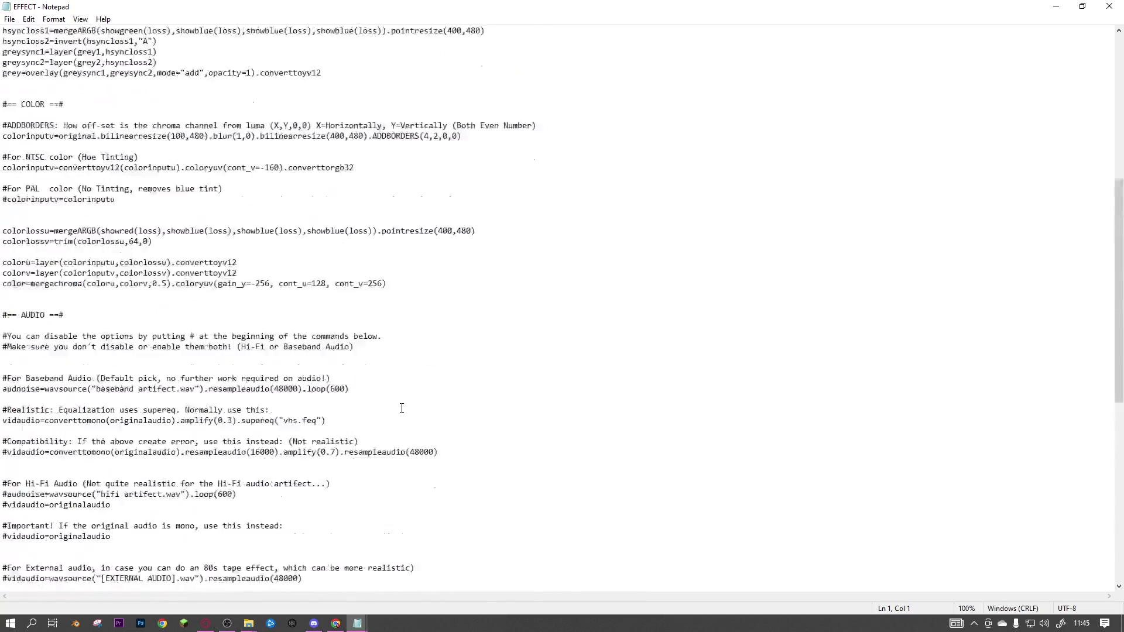
scroll(401, 408, "up", 12)
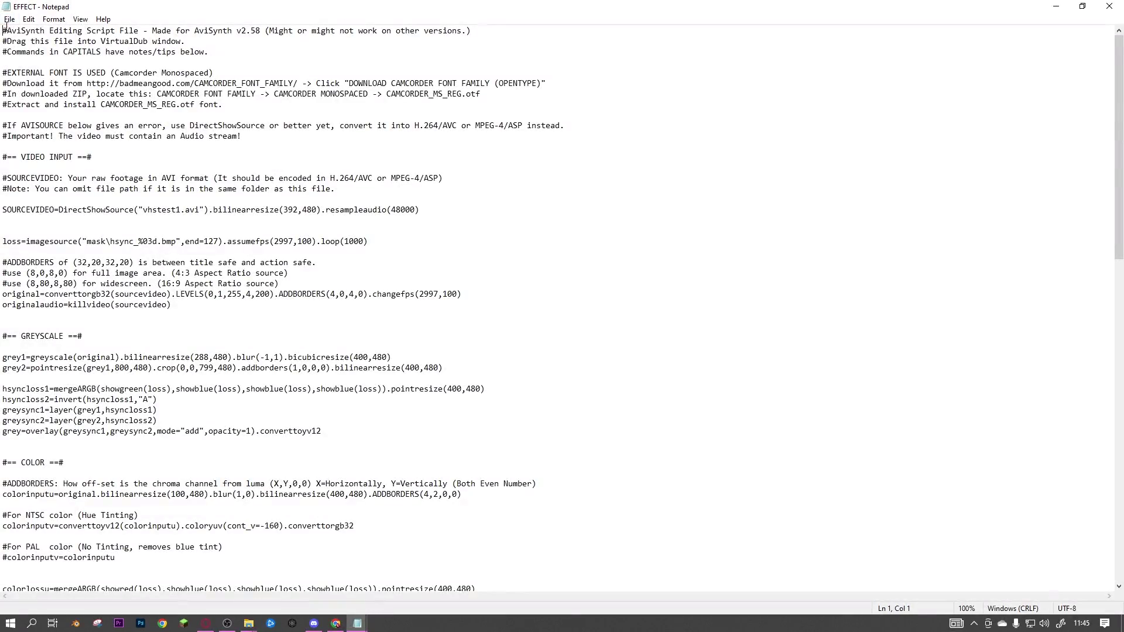
left_click_drag(2, 31, 674, 592)
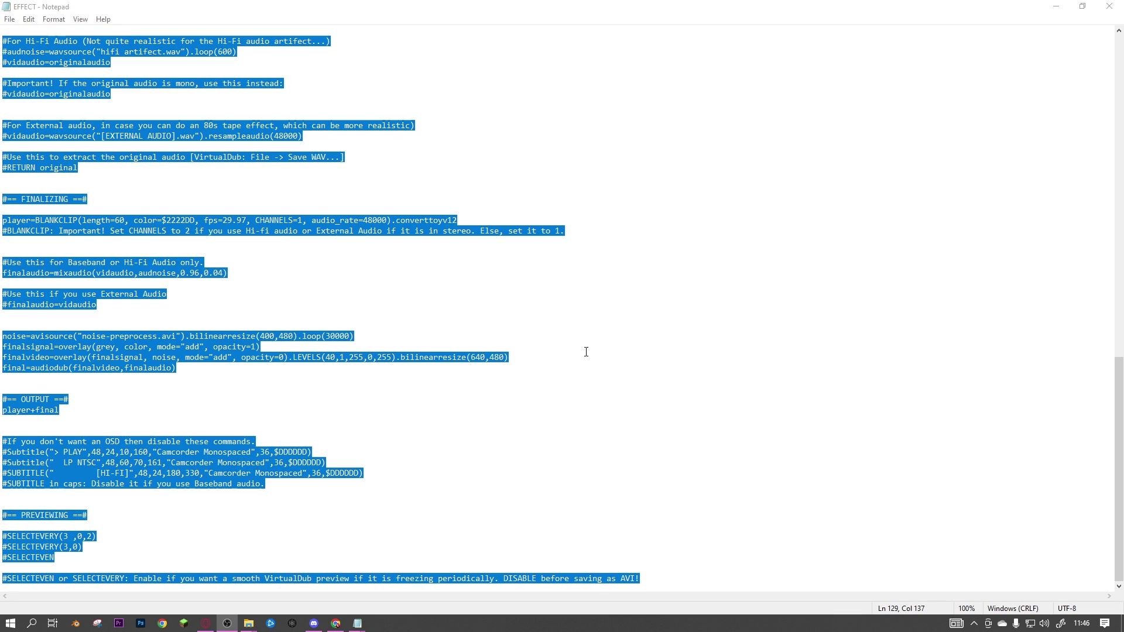
left_click(1111, 8)
double_click(306, 271)
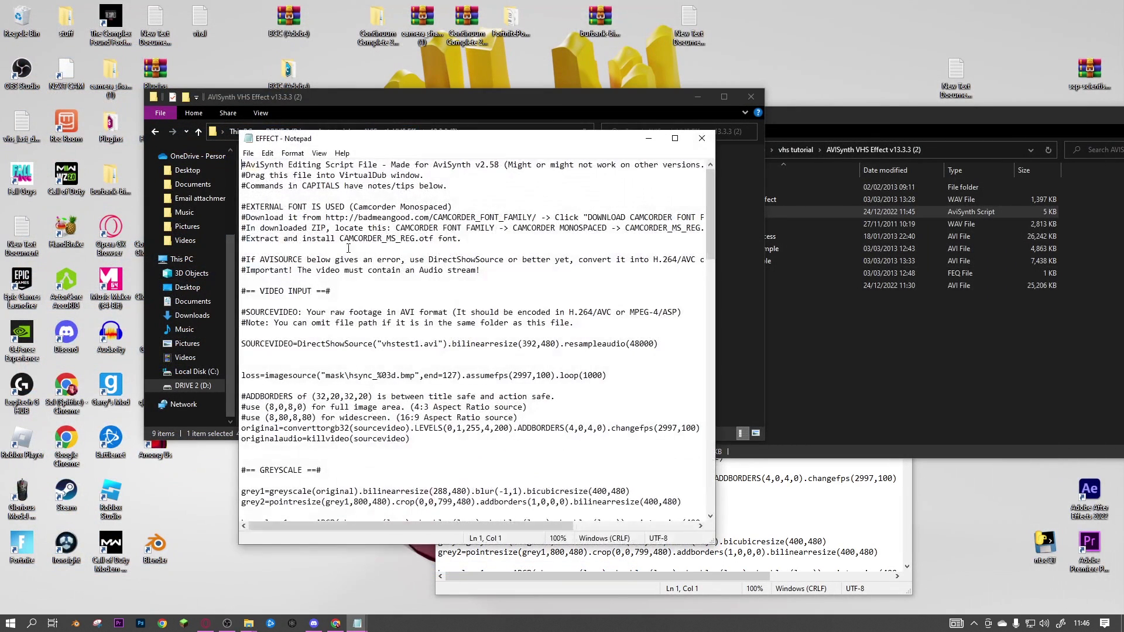
left_click_drag(381, 344, 421, 344)
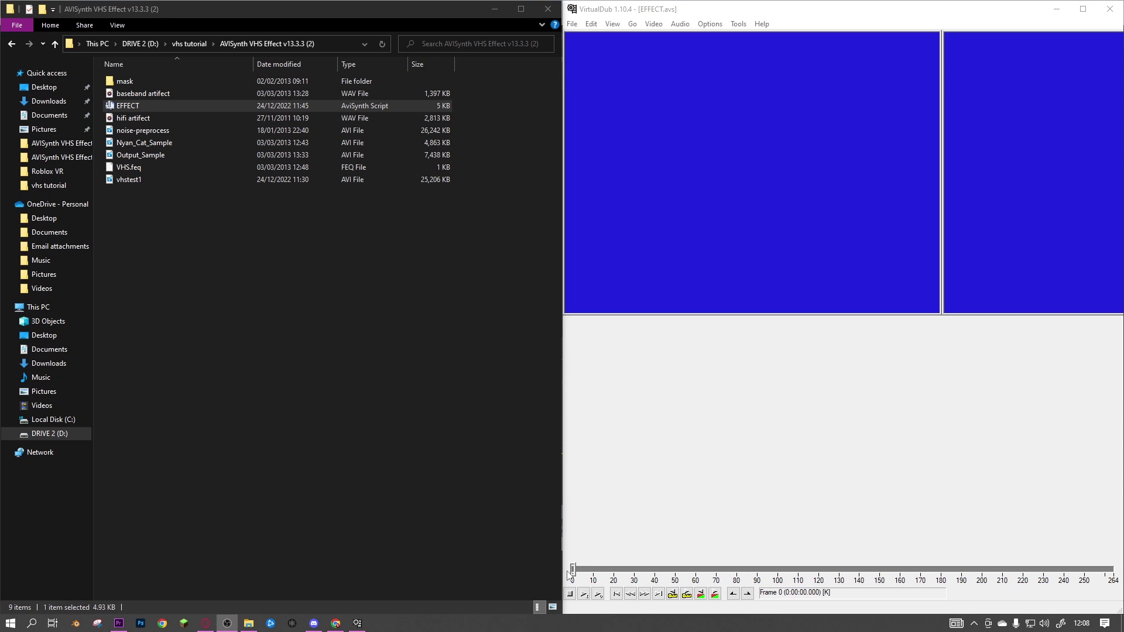
left_click_drag(572, 569, 859, 565)
- Choose Xvid MPEG-4 Codec for video compression with target quantizer 1.54 instead of 4.00
left_click(653, 24)
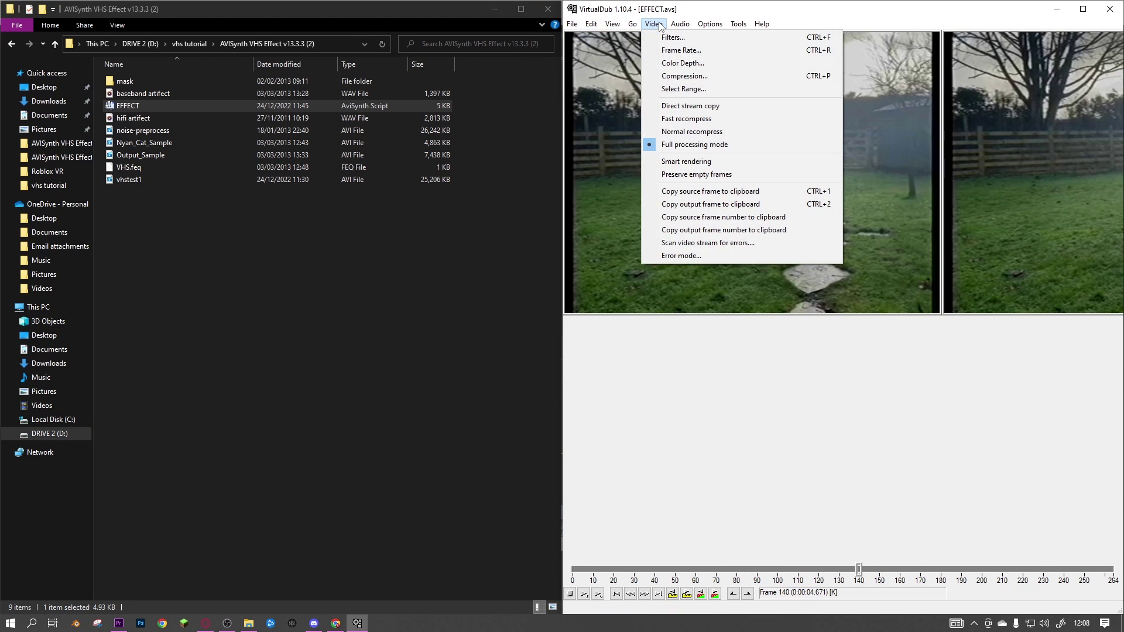
left_click(678, 79)
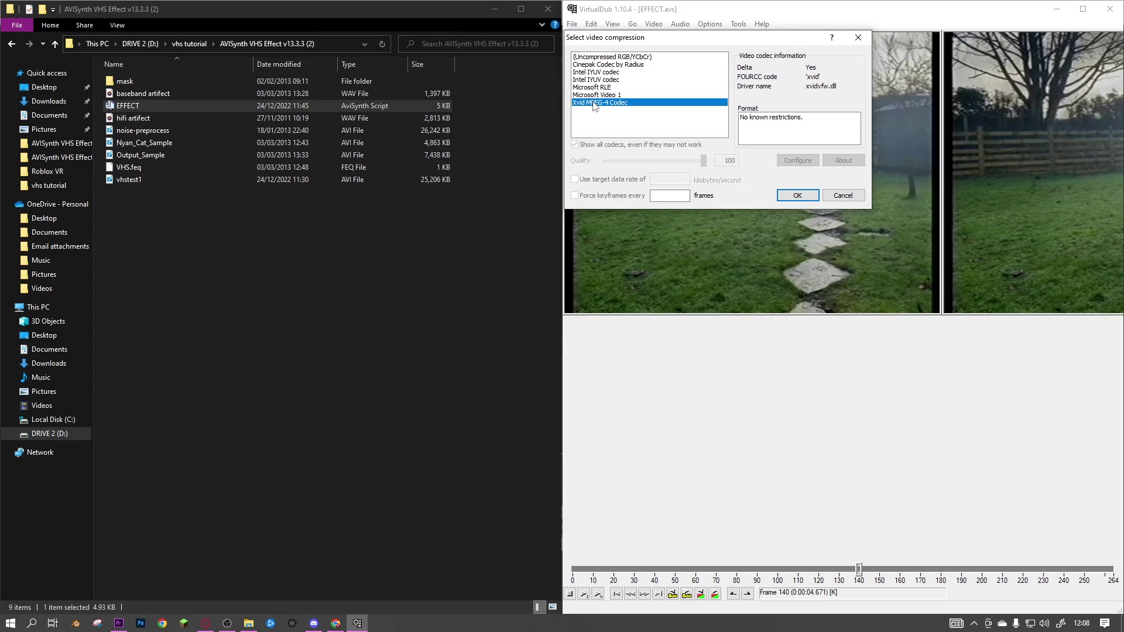
left_click(797, 160)
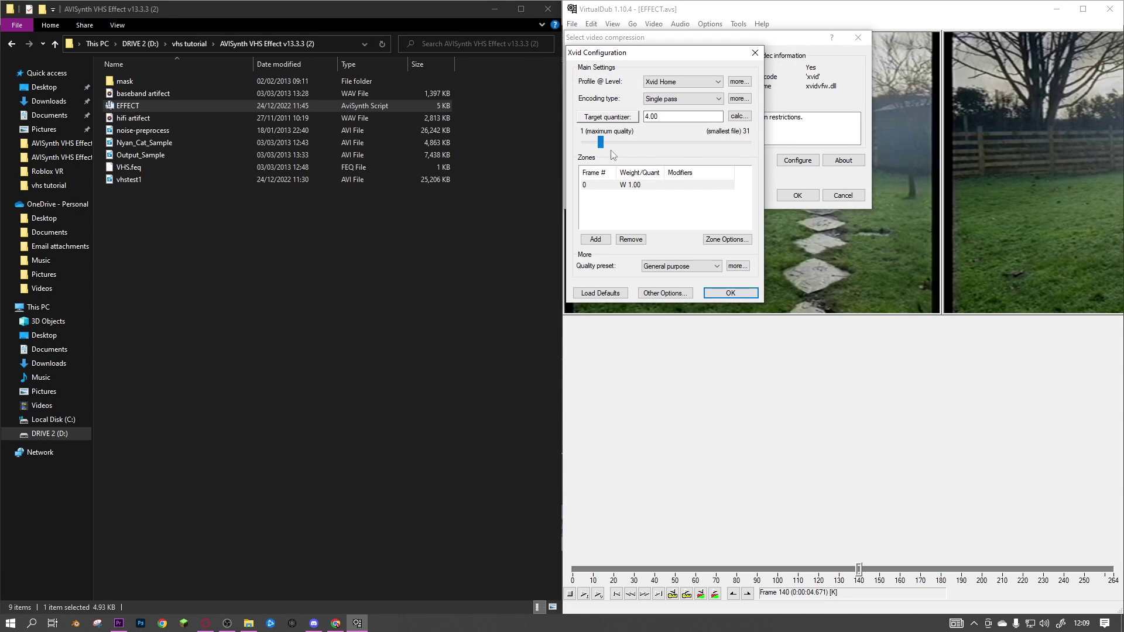
left_click_drag(601, 142, 587, 139)
key("Return")
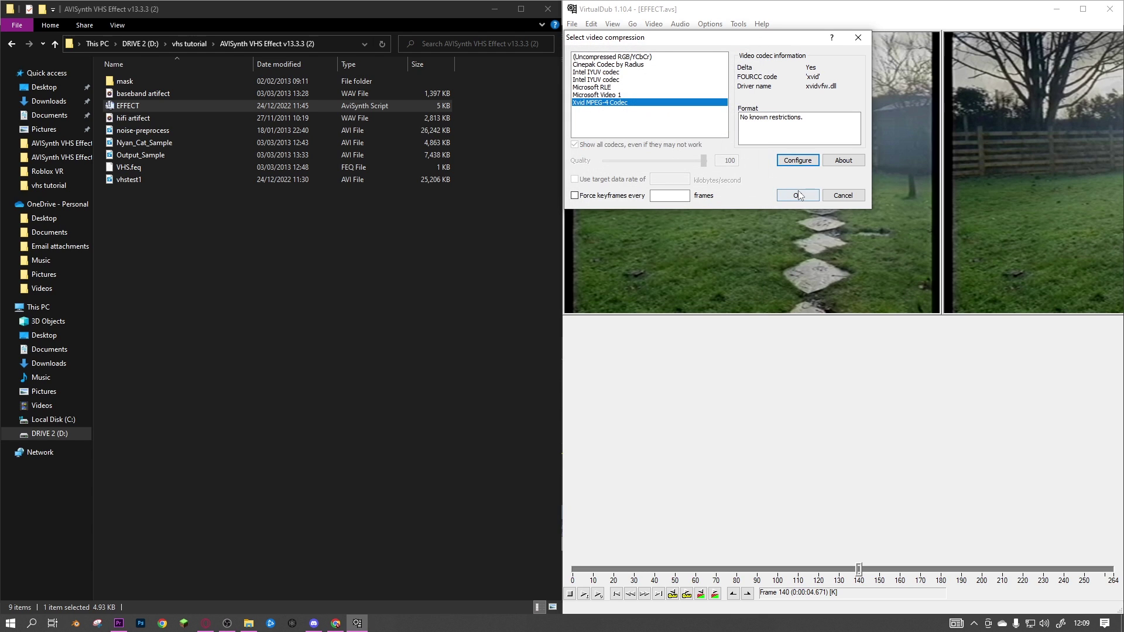
left_click(799, 195)
left_click(572, 24)
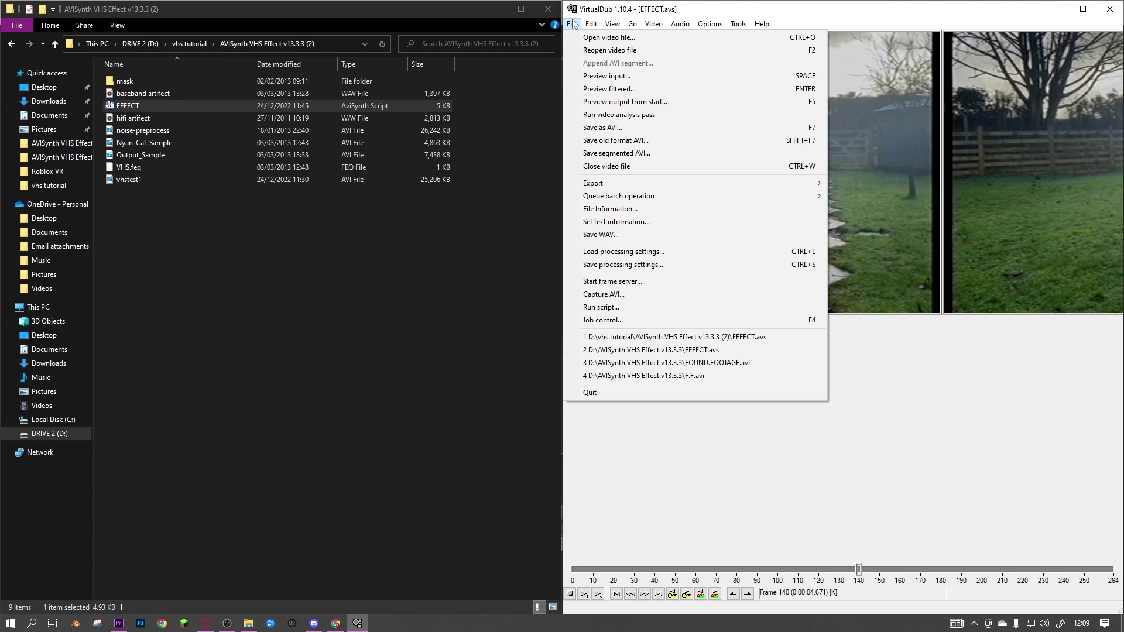
- Save the output as an AVI named 'test first' and start rendering the 264 frames
left_click(607, 127)
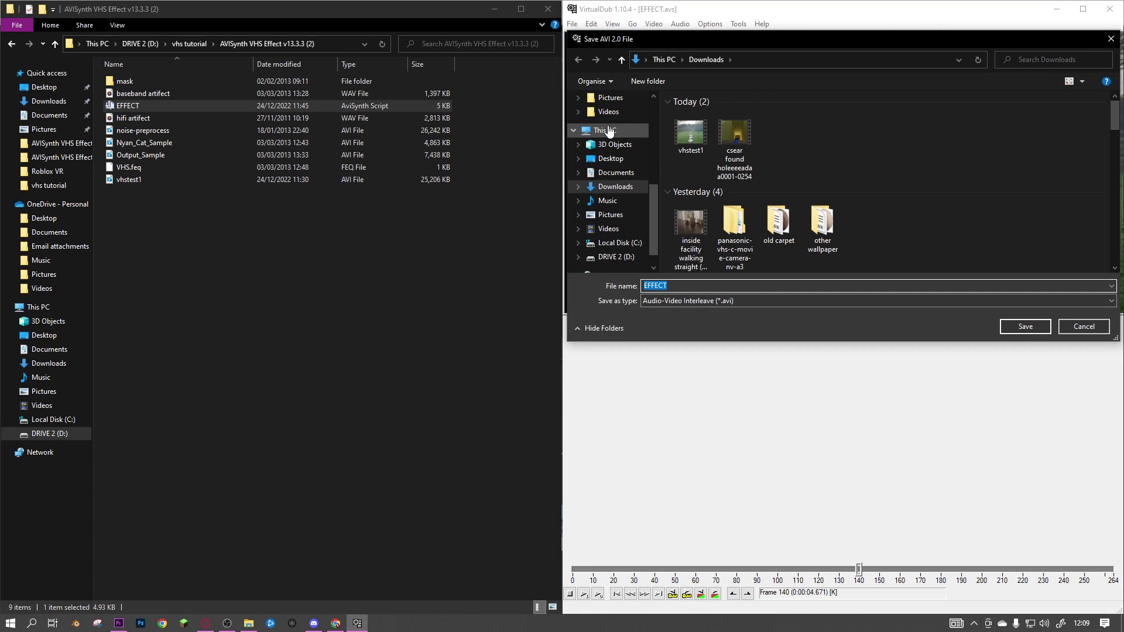
type("test first")
key("Return")
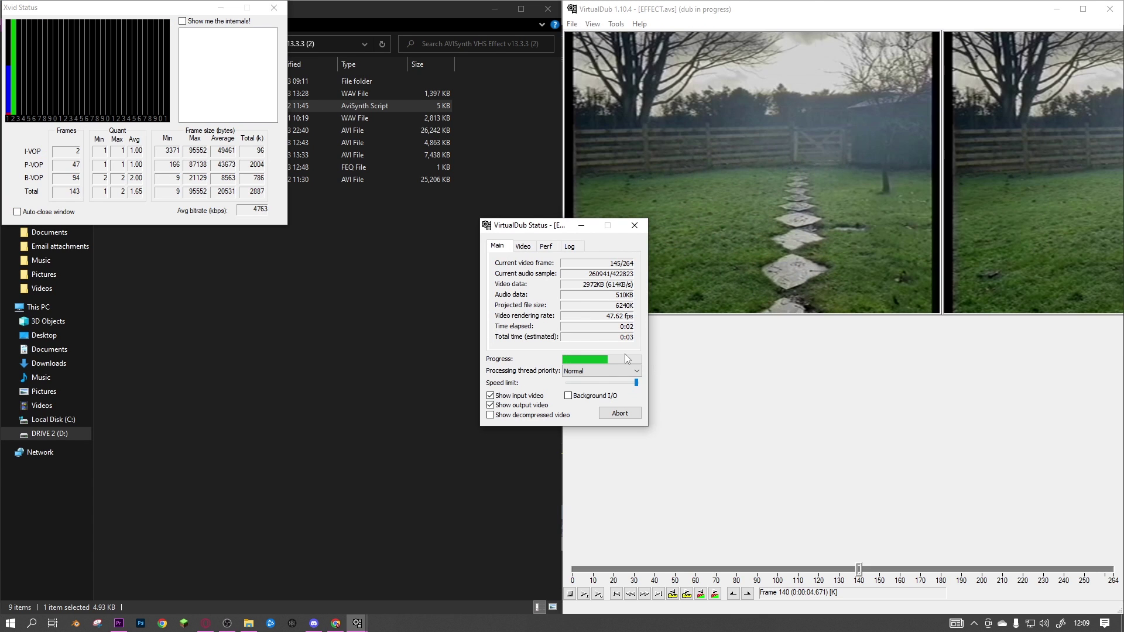